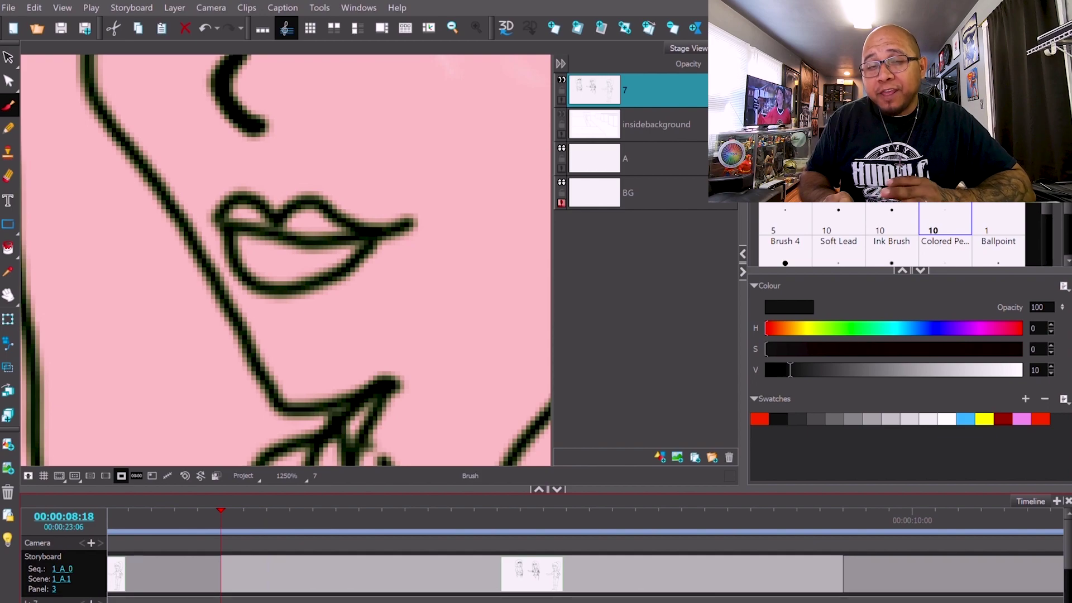
Step: Step back and forth through the frames around 00:00:08:18 to examine the transition into the third panel
{"action": "key", "text": "period"}
{"action": "key", "text": "period"}
{"action": "key", "text": "period"}
{"action": "key", "text": "comma"}
{"action": "key", "text": "comma"}
{"action": "key", "text": "comma"}
{"action": "key", "text": "period"}
{"action": "key", "text": "period"}
{"action": "key", "text": "period"}
{"action": "key", "text": "period"}
{"action": "key", "text": "period"}
{"action": "key", "text": "period"}
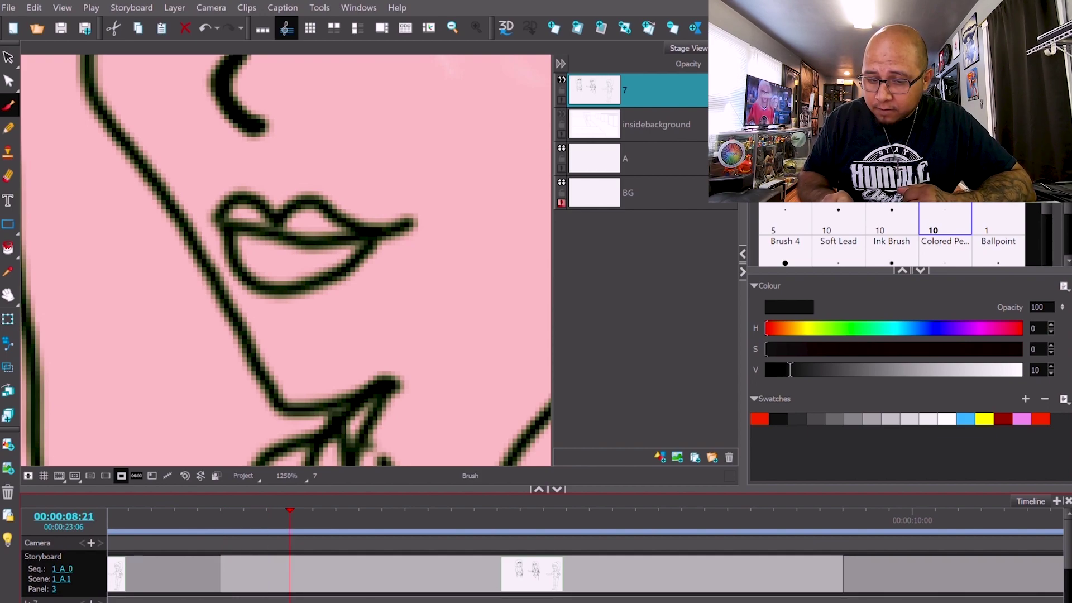
{"action": "key", "text": "comma"}
{"action": "key", "text": "comma"}
{"action": "key", "text": "comma"}
{"action": "key", "text": "comma"}
{"action": "key", "text": "comma"}
{"action": "key", "text": "comma"}
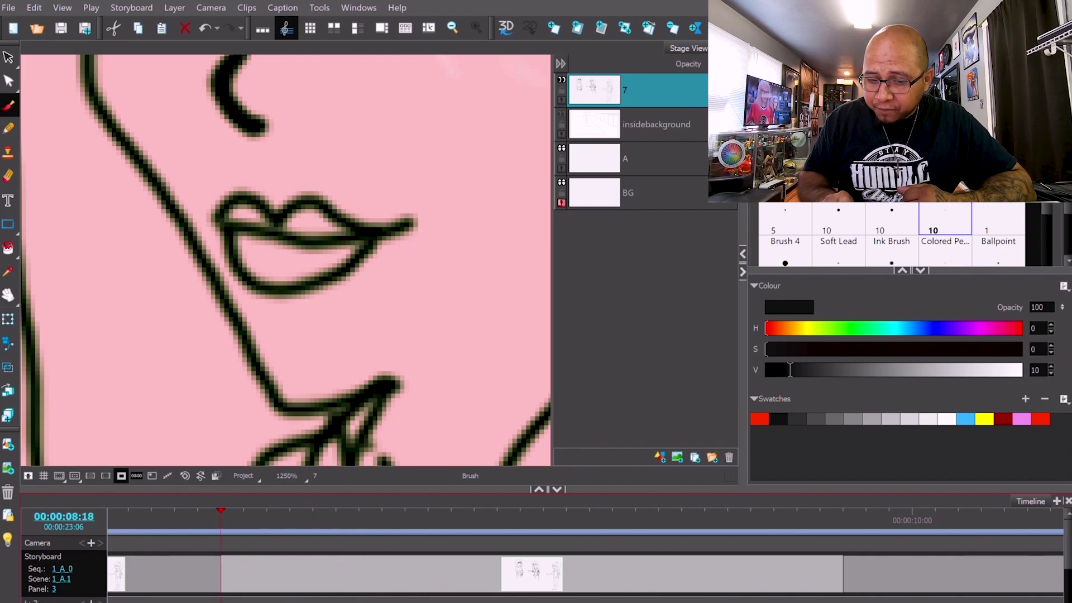
{"action": "key", "text": "period"}
{"action": "key", "text": "period"}
{"action": "key", "text": "period"}
{"action": "key", "text": "period"}
{"action": "key", "text": "period"}
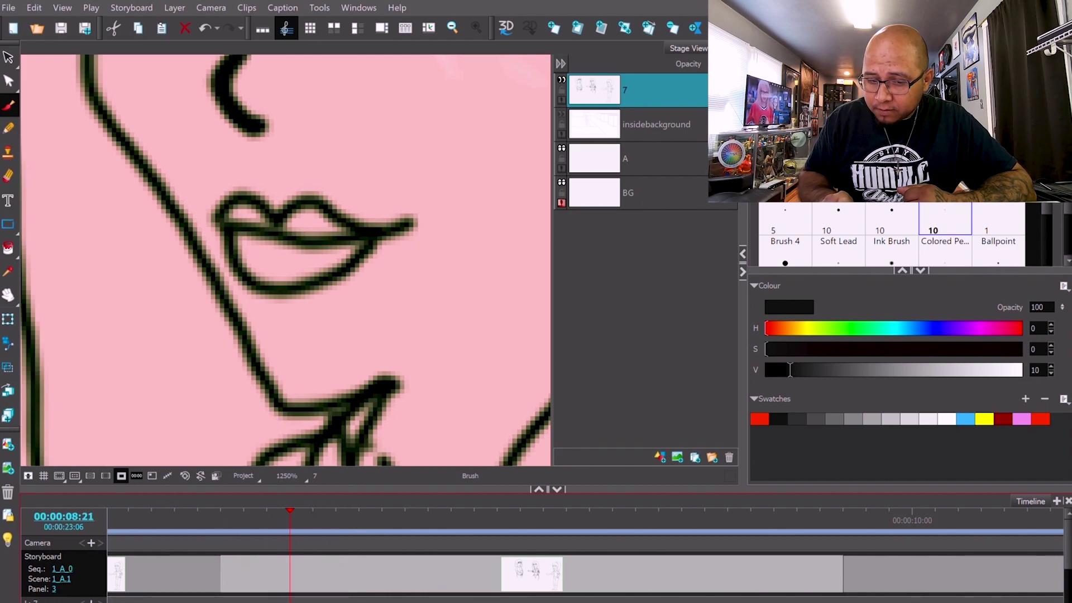
{"action": "key", "text": "comma"}
{"action": "key", "text": "comma"}
{"action": "key", "text": "comma"}
{"action": "key", "text": "comma"}
{"action": "key", "text": "comma"}
{"action": "key", "text": "period"}
{"action": "key", "text": "period"}
{"action": "key", "text": "period"}
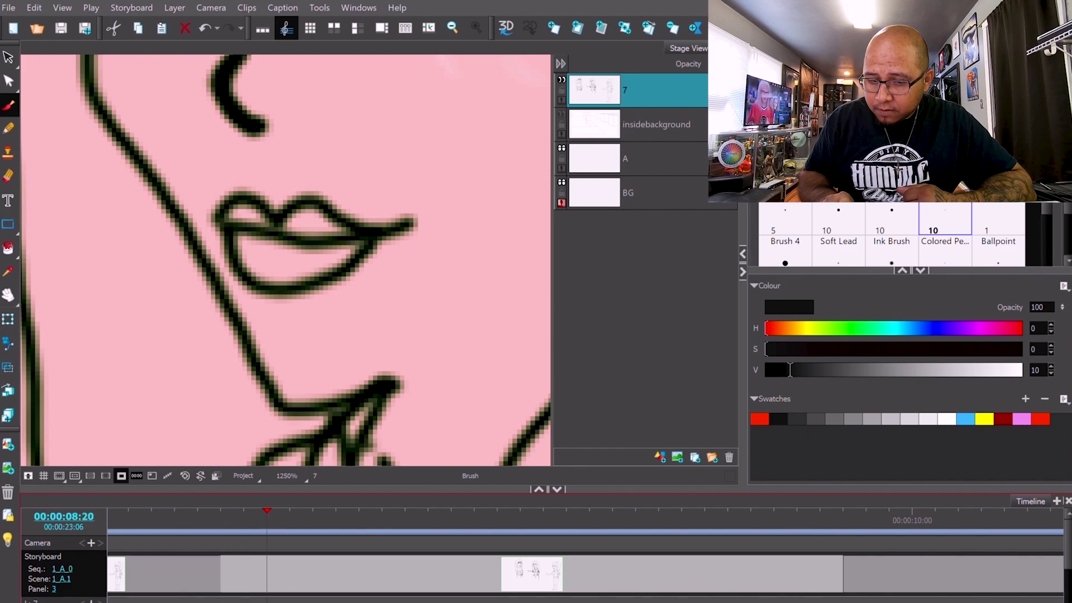
{"action": "key", "text": "comma"}
{"action": "key", "text": "comma"}
{"action": "key", "text": "comma"}
{"action": "key", "text": "period"}
{"action": "key", "text": "period"}
{"action": "key", "text": "comma"}
{"action": "key", "text": "period"}
{"action": "key", "text": "period"}
{"action": "key", "text": "period"}
{"action": "key", "text": "period"}
{"action": "key", "text": "period"}
{"action": "key", "text": "period"}
{"action": "key", "text": "comma"}
{"action": "key", "text": "comma"}
{"action": "key", "text": "comma"}
{"action": "key", "text": "comma"}
{"action": "key", "text": "comma"}
{"action": "key", "text": "comma"}
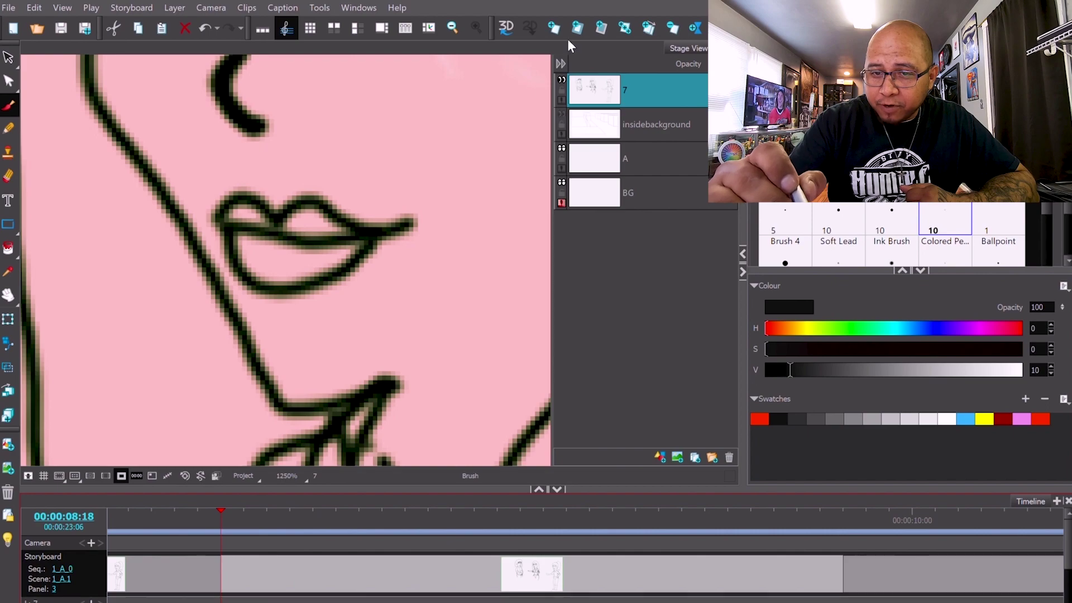
Step: Insert a blank panel starting at 00:00:08:18 and shorten it to one frame
{"action": "left_click", "coordinate": [554, 28]}
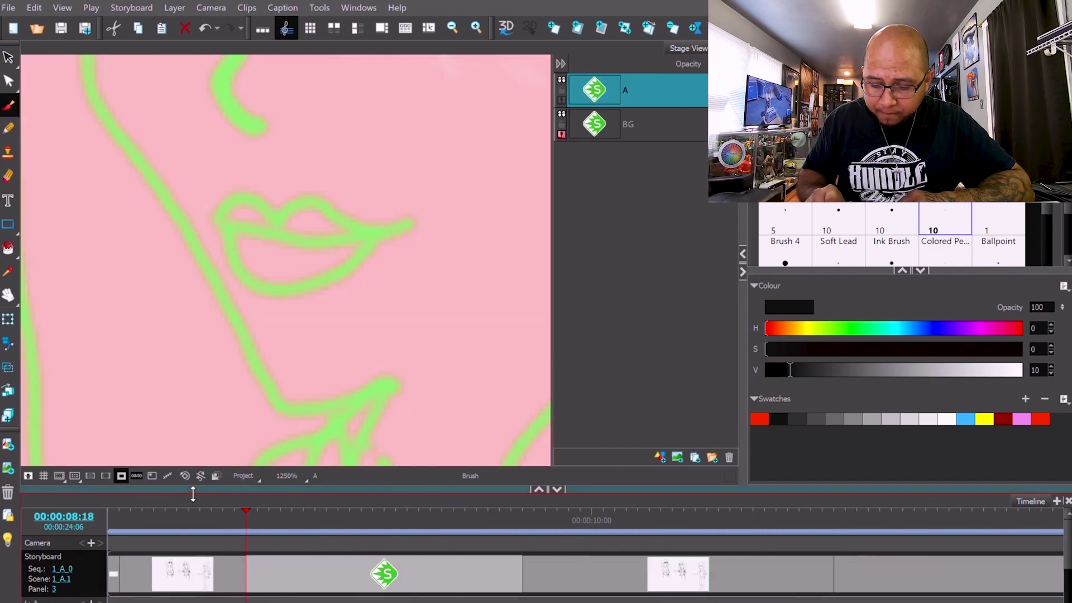
{"action": "key", "text": "period"}
{"action": "key", "text": "period"}
{"action": "key", "text": "comma"}
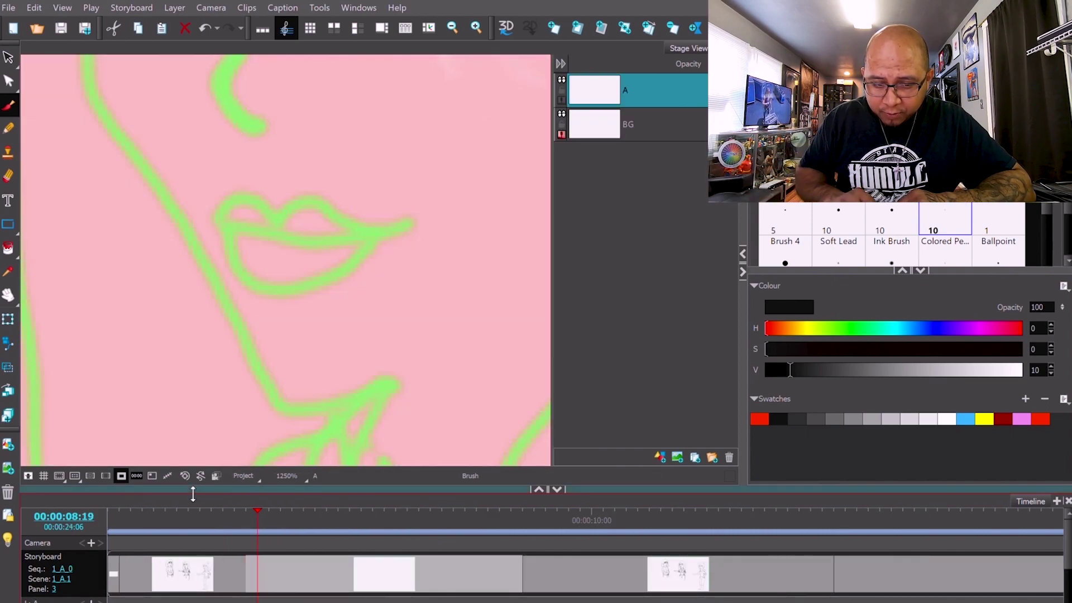
{"action": "left_click_drag", "start_coordinate": [532, 579], "coordinate": [252, 581]}
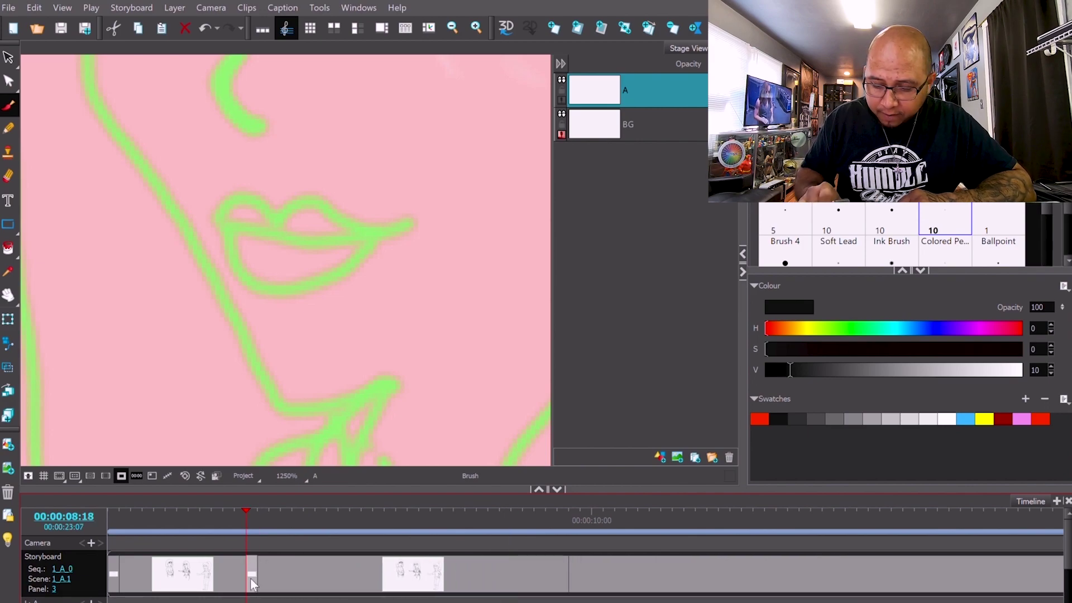
{"action": "key", "text": "period"}
{"action": "key", "text": "period"}
{"action": "key", "text": "period"}
{"action": "key", "text": "comma"}
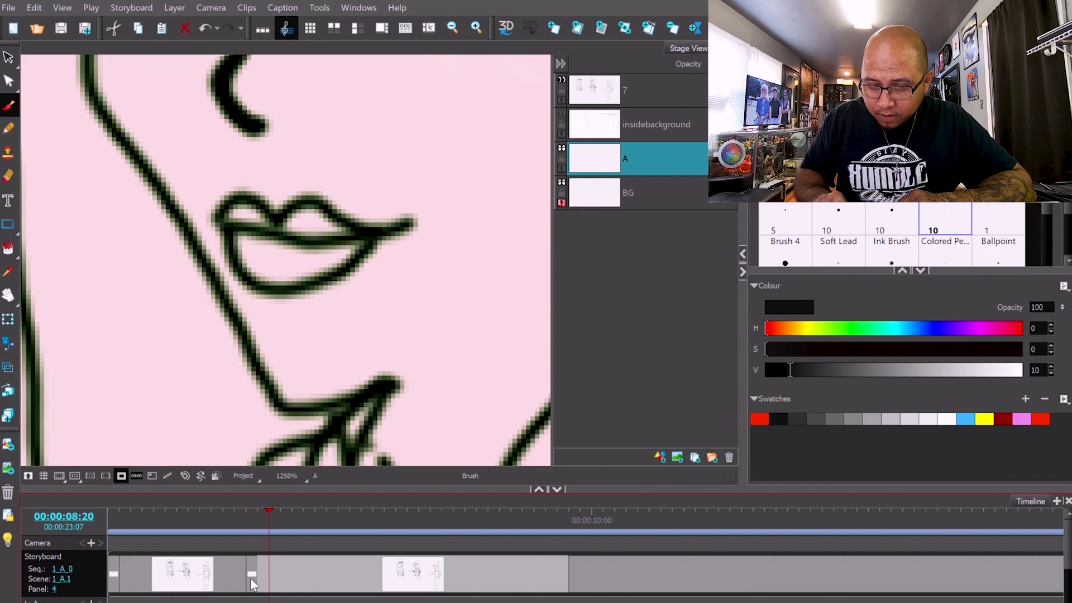
{"action": "key", "text": "comma"}
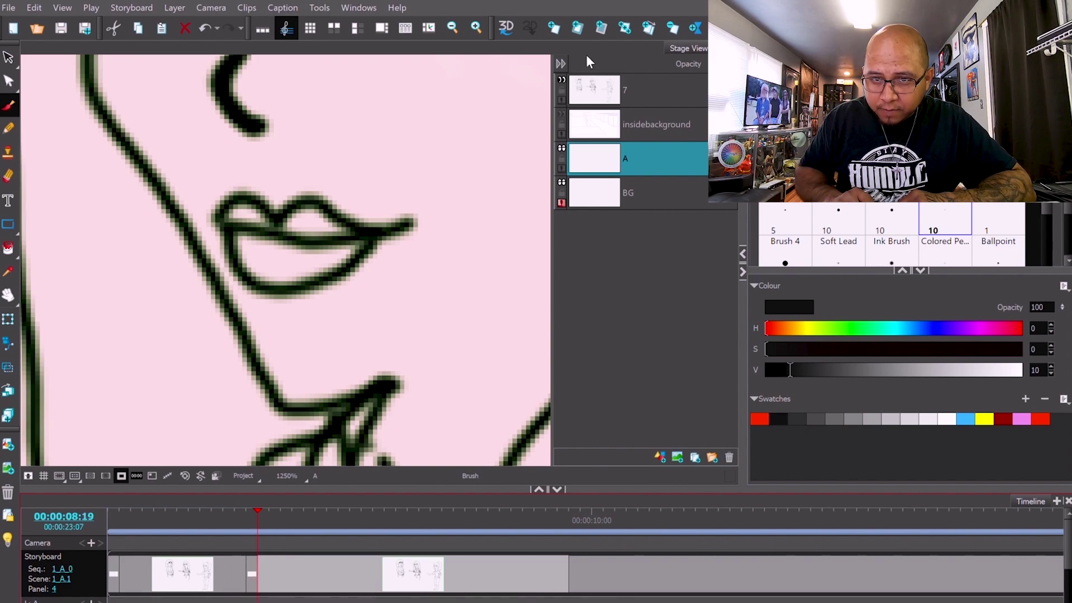
{"action": "left_click", "coordinate": [554, 28]}
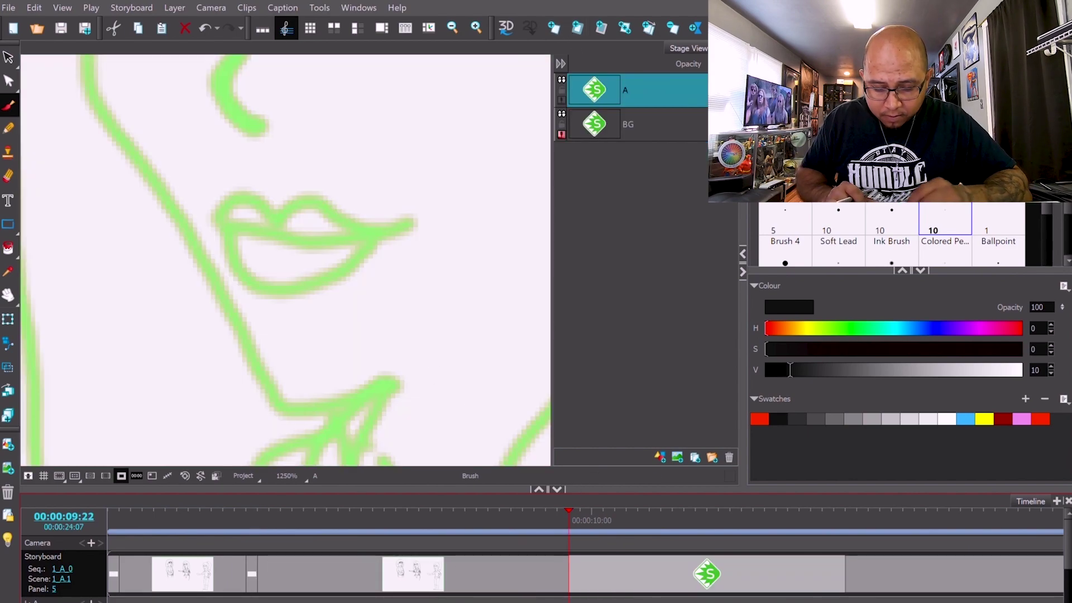
{"action": "key", "text": "ctrl+z"}
Step: Add a second blank panel directly after the one-frame panel and shorten it to one frame as well
{"action": "left_click", "coordinate": [253, 584]}
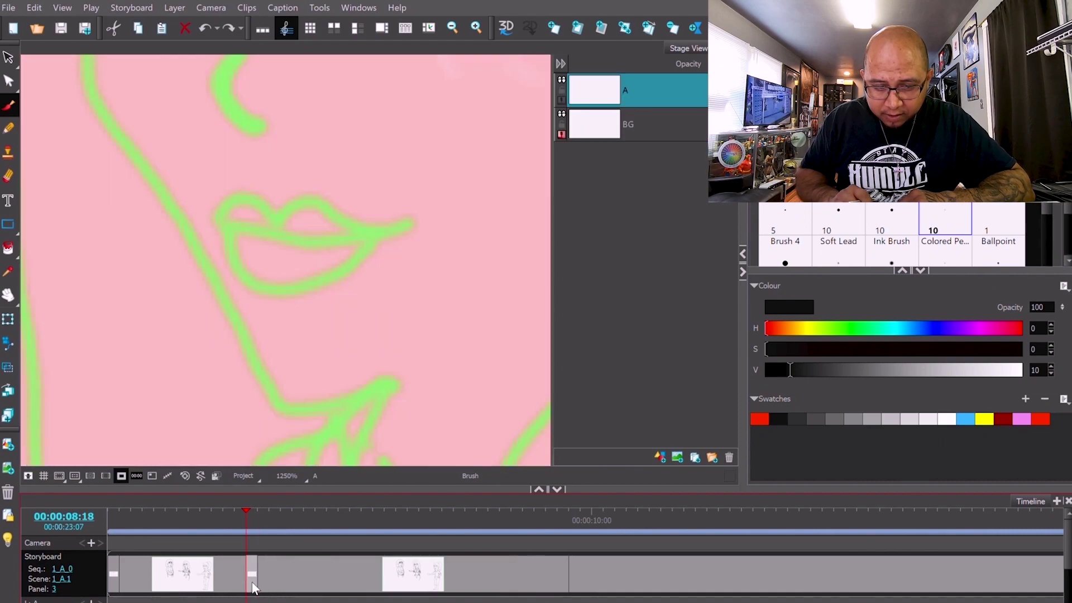
{"action": "left_click", "coordinate": [555, 29]}
{"action": "left_click_drag", "start_coordinate": [543, 569], "coordinate": [269, 560]}
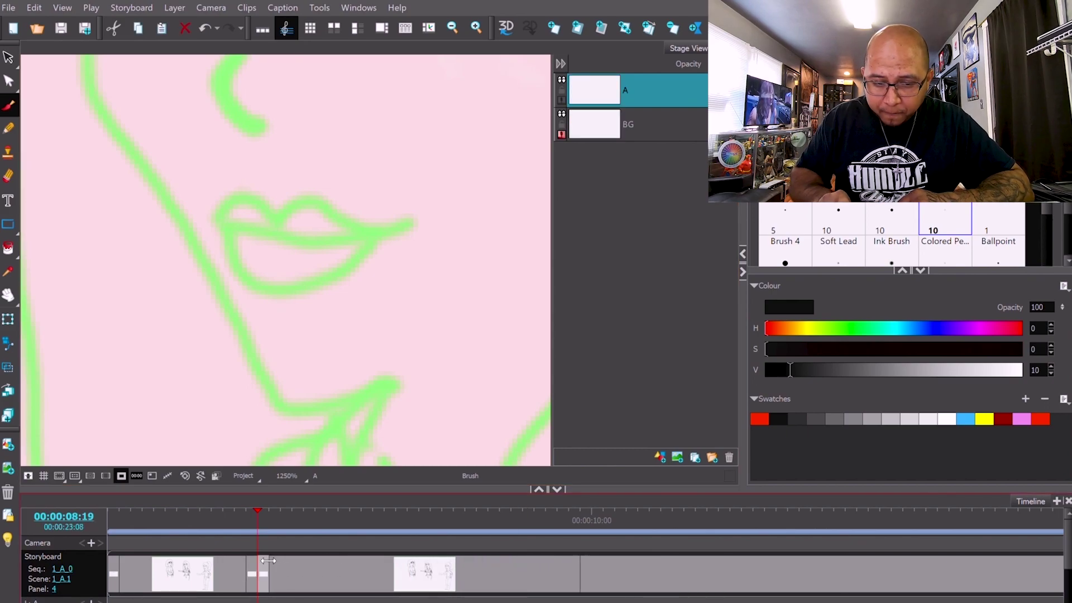
Step: Step back and forth through the frames around the two one-frame panels to check their timing against the neighbouring drawings
{"action": "key", "text": "comma"}
{"action": "key", "text": "comma"}
{"action": "key", "text": "comma"}
{"action": "key", "text": "period"}
{"action": "key", "text": "period"}
{"action": "key", "text": "period"}
{"action": "key", "text": "period"}
{"action": "key", "text": "comma"}
{"action": "key", "text": "comma"}
{"action": "key", "text": "period"}
{"action": "key", "text": "period"}
{"action": "key", "text": "period"}
{"action": "key", "text": "period"}
{"action": "key", "text": "period"}
{"action": "key", "text": "period"}
{"action": "key", "text": "comma"}
{"action": "key", "text": "comma"}
{"action": "key", "text": "period"}
{"action": "key", "text": "period"}
{"action": "key", "text": "comma"}
{"action": "key", "text": "comma"}
{"action": "key", "text": "comma"}
{"action": "key", "text": "comma"}
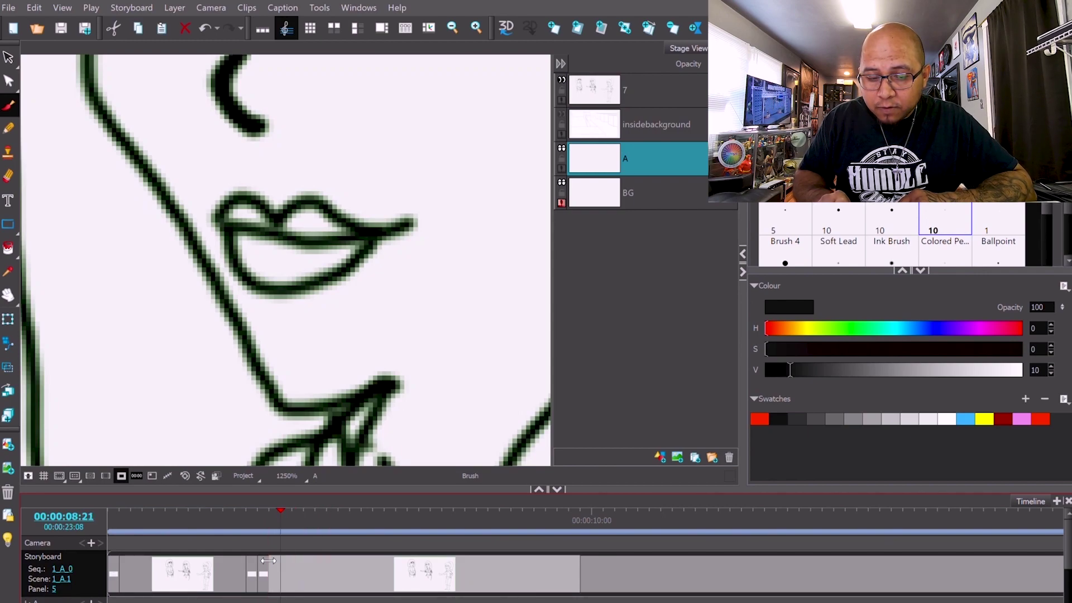
{"action": "key", "text": "period"}
{"action": "key", "text": "period"}
{"action": "key", "text": "period"}
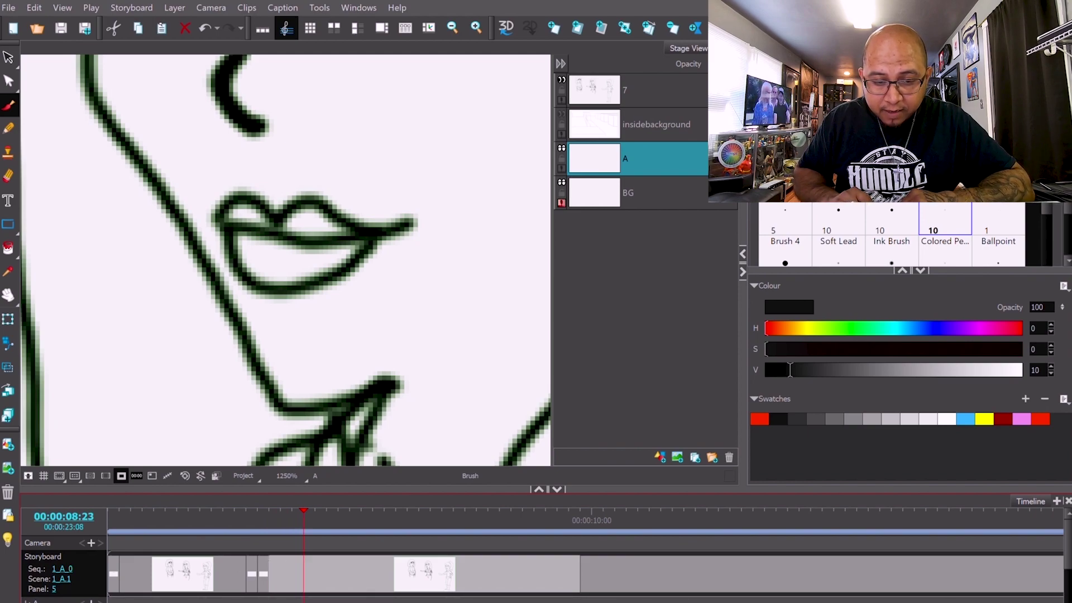
Step: Add a third blank panel after the second one-frame panel and shorten it to three frames
{"action": "key", "text": "2"}
{"action": "key", "text": "2"}
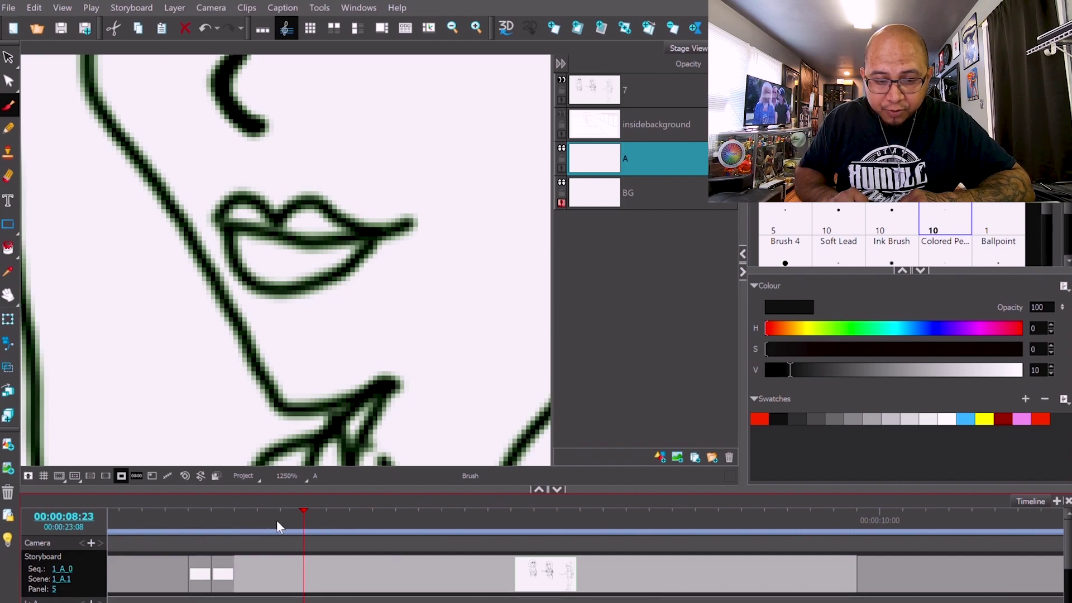
{"action": "left_click", "coordinate": [211, 572]}
{"action": "left_click", "coordinate": [555, 27]}
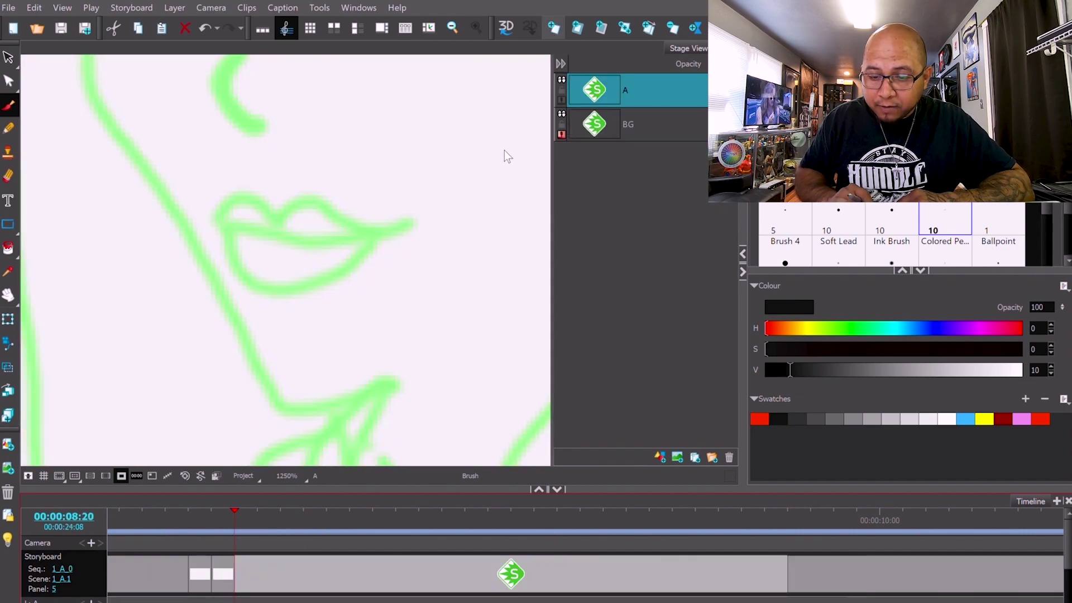
{"action": "left_click_drag", "start_coordinate": [795, 572], "coordinate": [298, 514]}
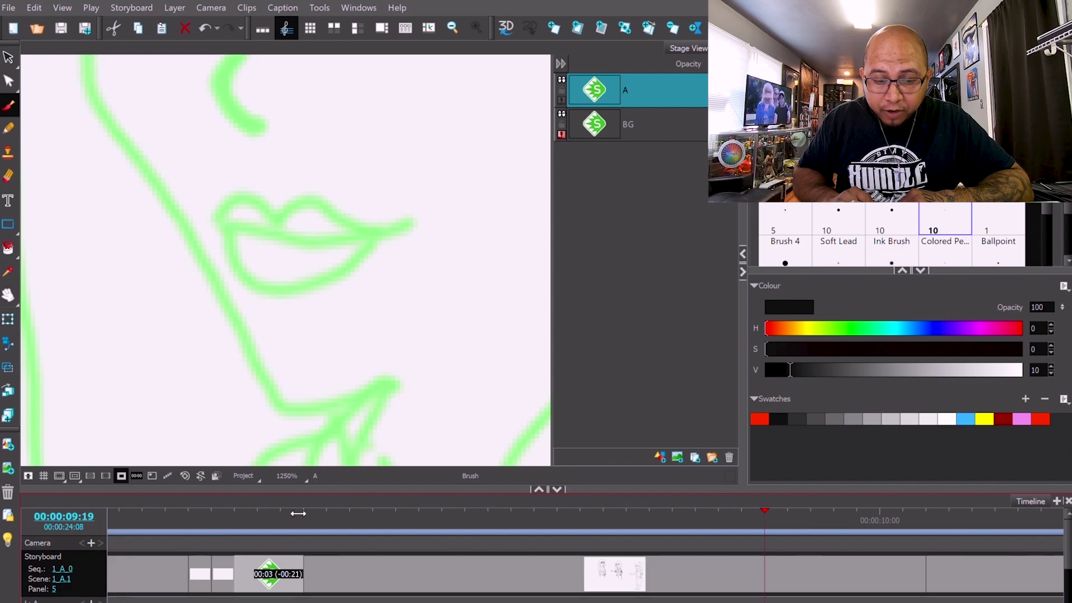
{"action": "left_click_drag", "start_coordinate": [298, 513], "coordinate": [298, 514]}
Step: Add a new bitmap layer to the first one-frame panel at 00:00:08:18
{"action": "left_click", "coordinate": [266, 581]}
{"action": "left_click", "coordinate": [198, 572]}
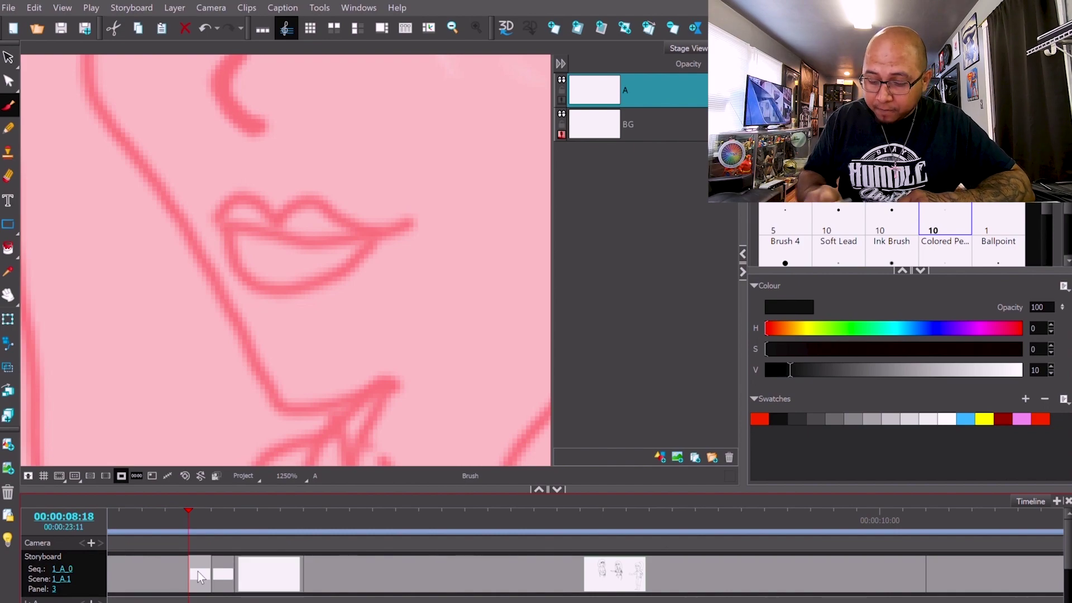
{"action": "key", "text": "g"}
{"action": "key", "text": "g"}
{"action": "key", "text": "Left"}
{"action": "key", "text": "Left"}
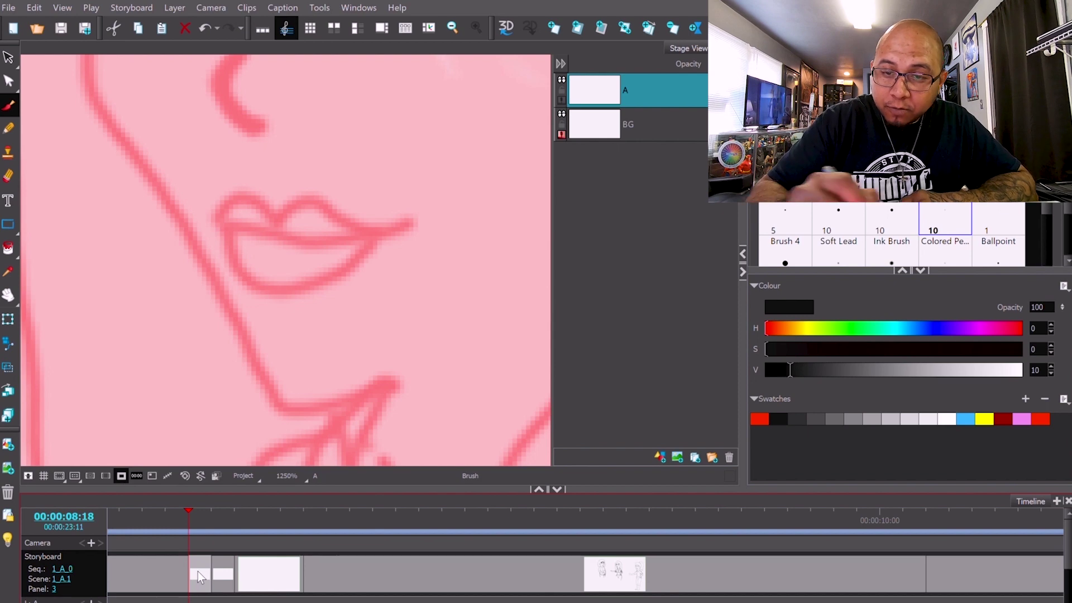
{"action": "left_click", "coordinate": [678, 457]}
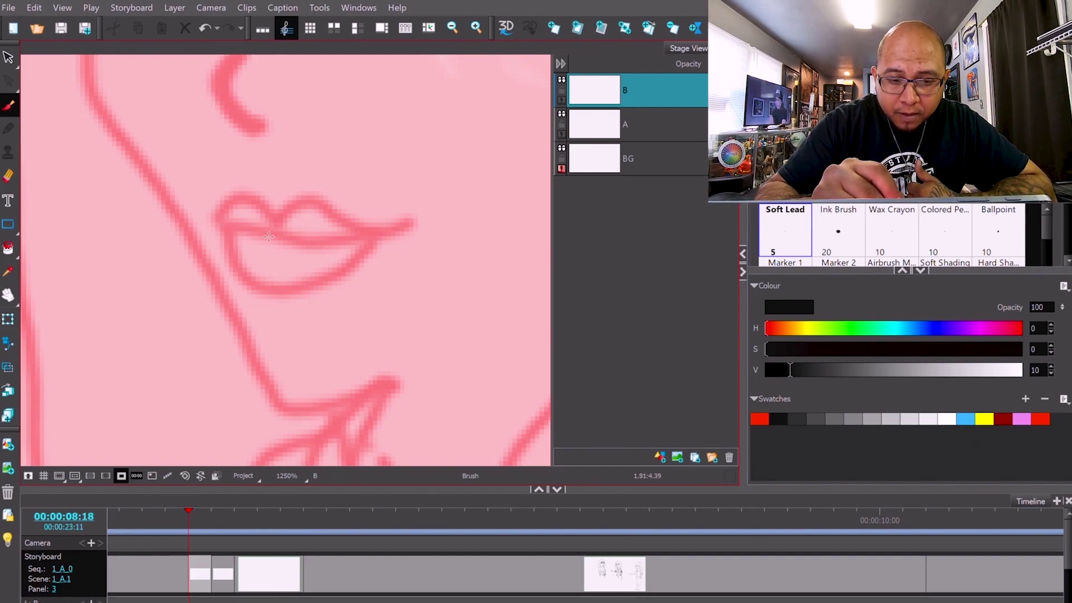
Step: Draw a slightly open mouth over the onion-skinned lips with the size 5 Soft Lead brush, including a narrow row of upper teeth
{"action": "mouse_move", "coordinate": [216, 215]}
{"action": "left_mouse_down"}
{"action": "mouse_move", "coordinate": [335, 240]}
{"action": "mouse_move", "coordinate": [408, 226]}
{"action": "left_mouse_up"}
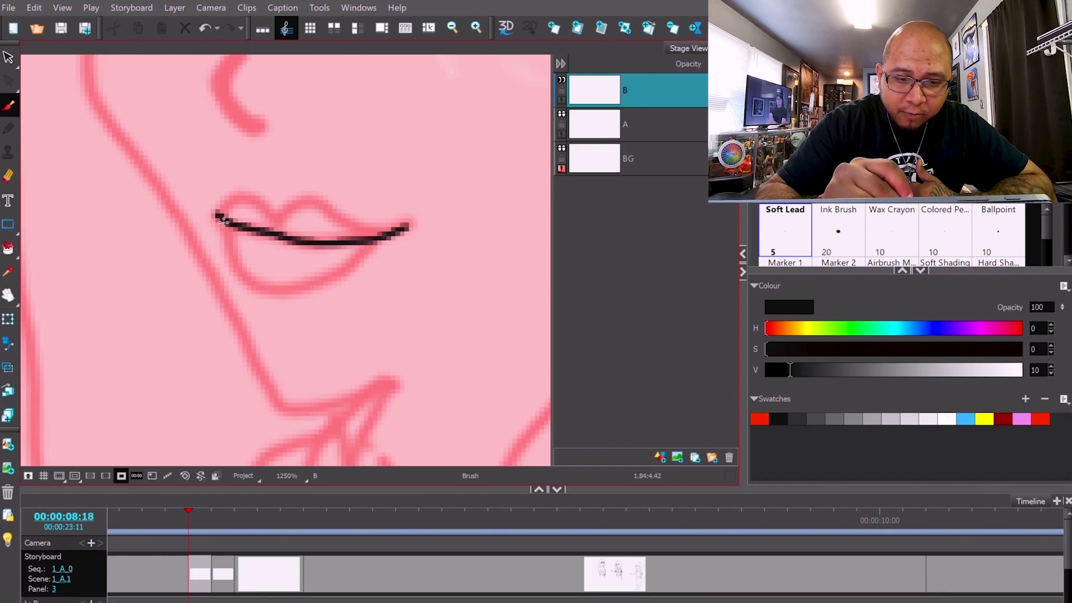
{"action": "mouse_move", "coordinate": [218, 215]}
{"action": "left_mouse_down"}
{"action": "mouse_move", "coordinate": [277, 217]}
{"action": "mouse_move", "coordinate": [302, 200]}
{"action": "mouse_move", "coordinate": [384, 239]}
{"action": "mouse_move", "coordinate": [407, 228]}
{"action": "left_mouse_up"}
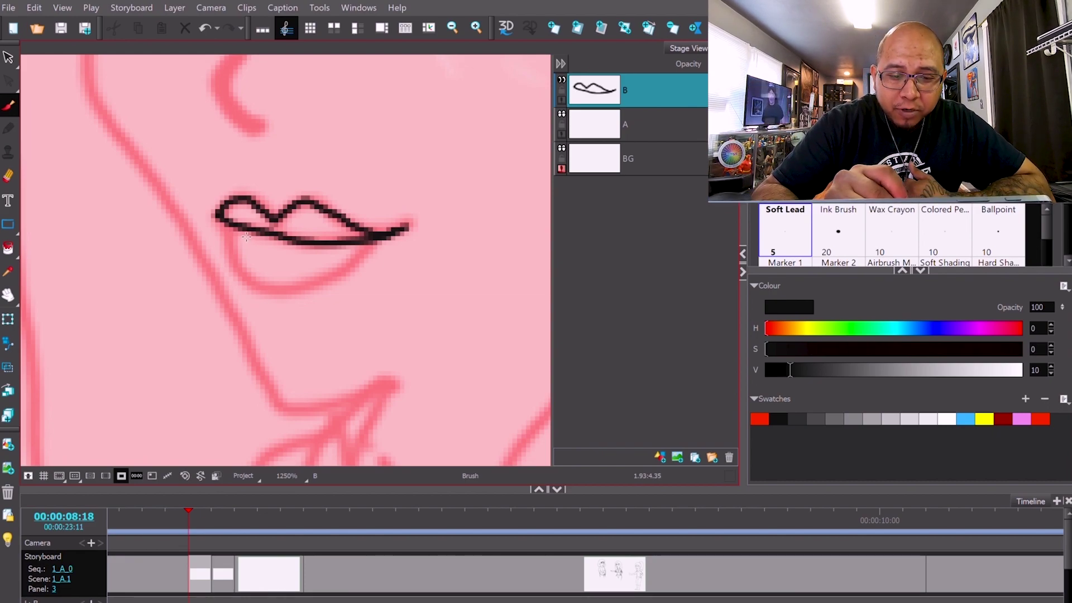
{"action": "mouse_move", "coordinate": [239, 230]}
{"action": "left_mouse_down"}
{"action": "mouse_move", "coordinate": [282, 258]}
{"action": "mouse_move", "coordinate": [323, 262]}
{"action": "left_mouse_up"}
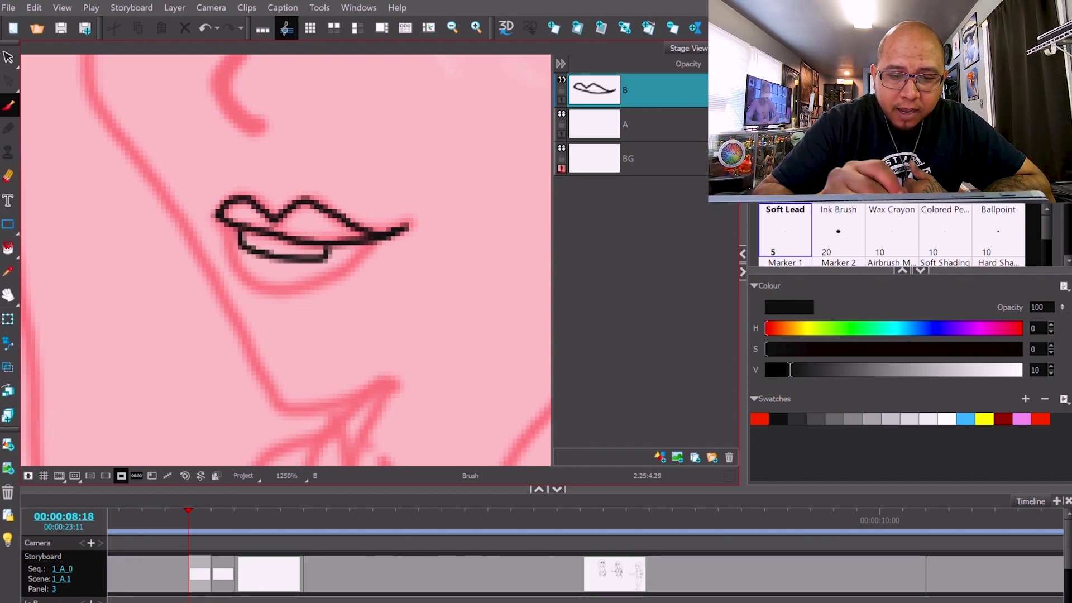
{"action": "mouse_move", "coordinate": [244, 233]}
{"action": "left_mouse_down"}
{"action": "mouse_move", "coordinate": [235, 255]}
{"action": "mouse_move", "coordinate": [243, 278]}
{"action": "mouse_move", "coordinate": [284, 295]}
{"action": "mouse_move", "coordinate": [349, 277]}
{"action": "mouse_move", "coordinate": [384, 239]}
{"action": "left_mouse_up"}
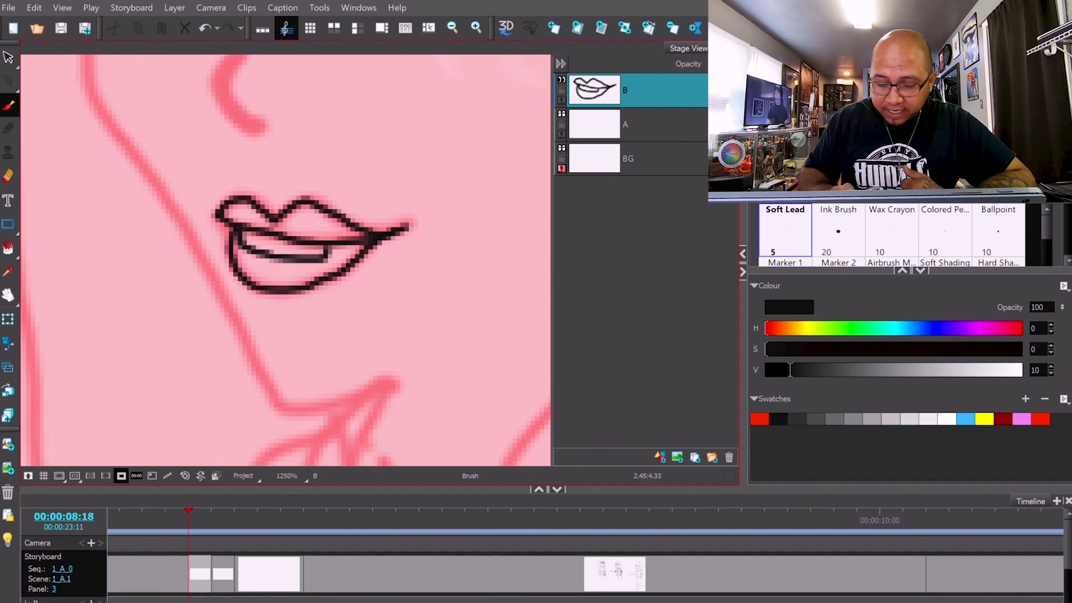
Step: Add a new bitmap layer to the second one-frame panel at 00:00:08:19
{"action": "key", "text": "g"}
{"action": "key", "text": "g"}
{"action": "key", "text": "f"}
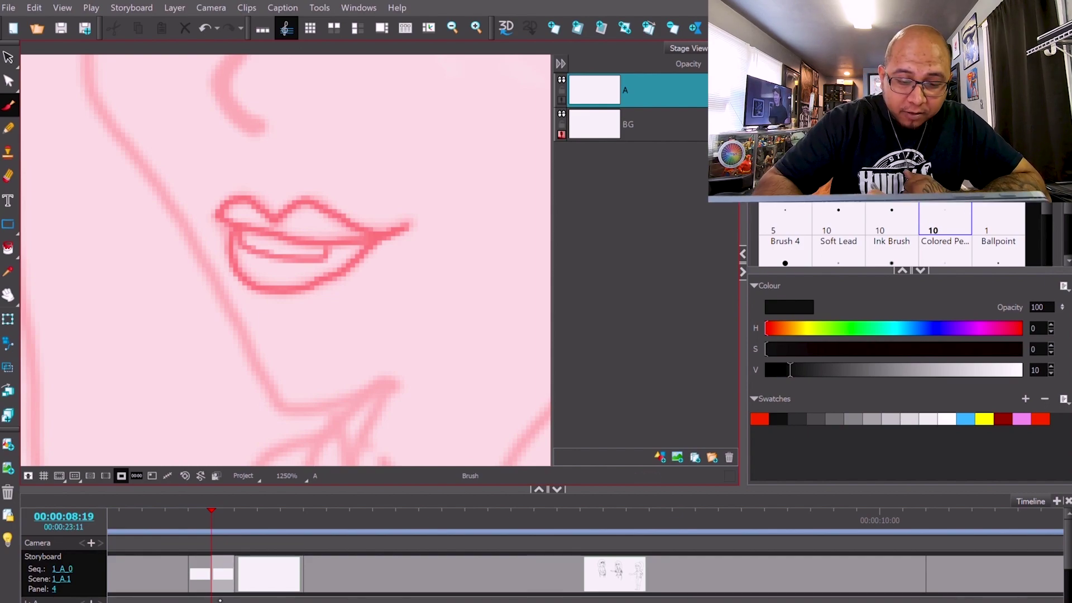
{"action": "left_click", "coordinate": [230, 575]}
{"action": "left_click_drag", "start_coordinate": [216, 213], "coordinate": [299, 240]}
{"action": "key", "text": "ctrl+z"}
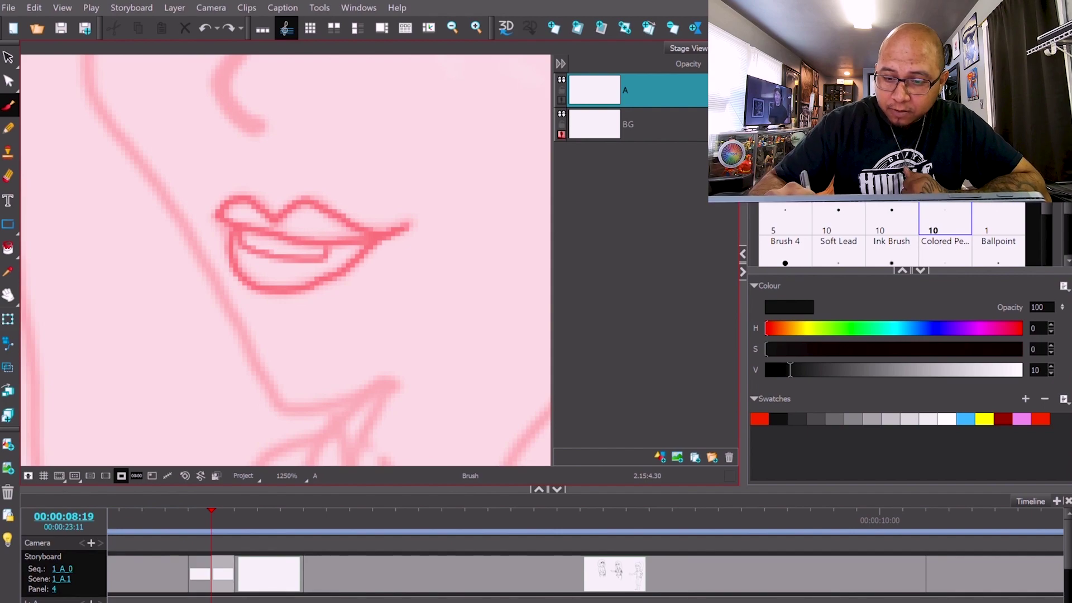
{"action": "left_click", "coordinate": [677, 457]}
Step: Draw a slightly wider open mouth over the onion skin, with upper and lower teeth divided by a line and a lowered bottom lip
{"action": "mouse_move", "coordinate": [227, 222]}
{"action": "left_mouse_down"}
{"action": "mouse_move", "coordinate": [310, 246]}
{"action": "mouse_move", "coordinate": [409, 231]}
{"action": "left_mouse_up"}
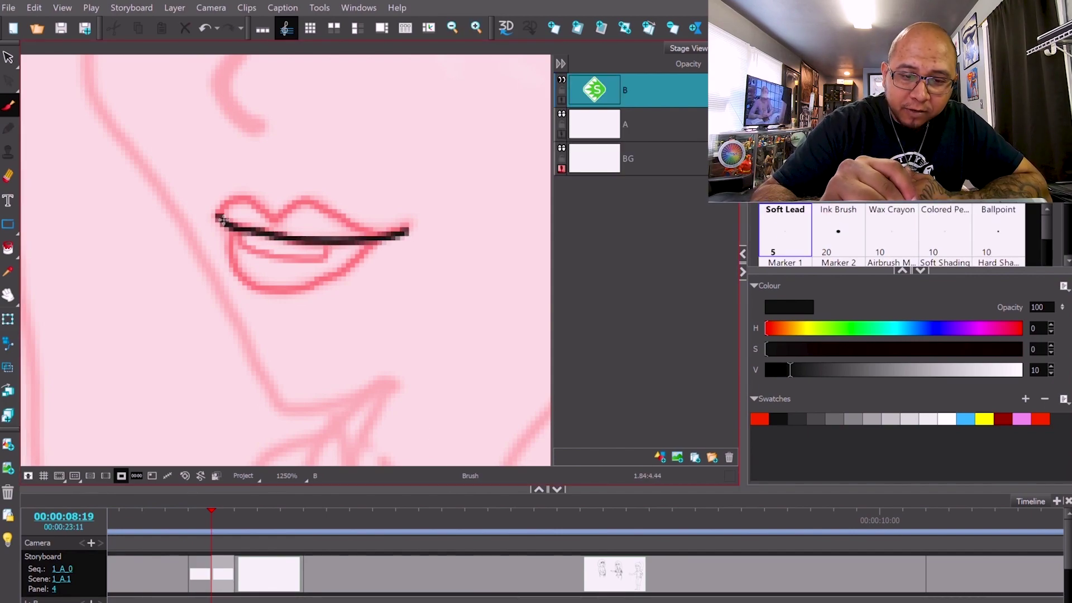
{"action": "mouse_move", "coordinate": [218, 216]}
{"action": "left_mouse_down"}
{"action": "mouse_move", "coordinate": [296, 205]}
{"action": "mouse_move", "coordinate": [400, 238]}
{"action": "left_mouse_up"}
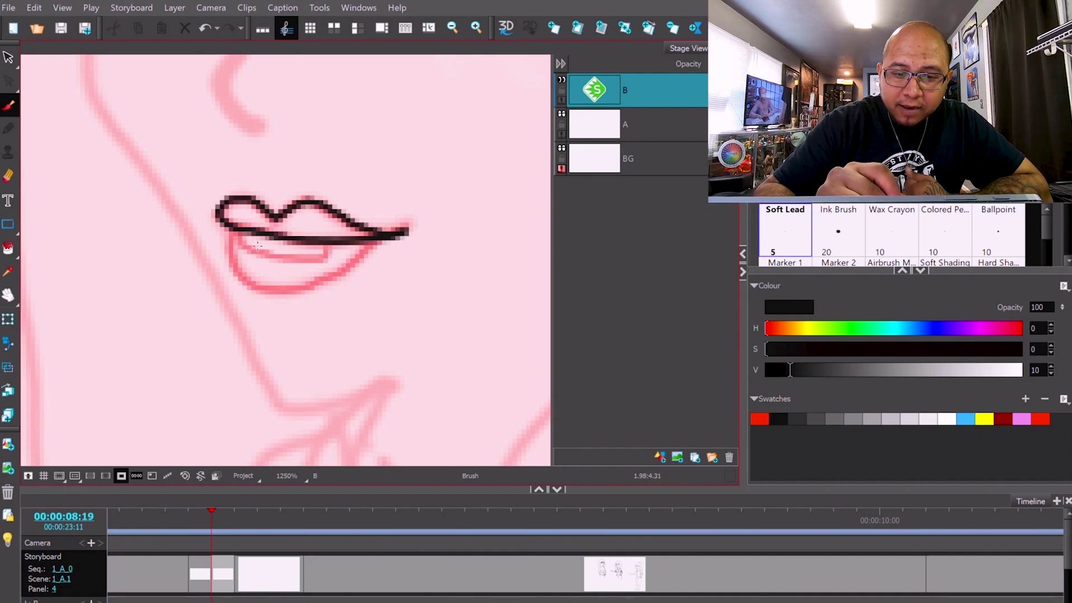
{"action": "mouse_move", "coordinate": [244, 235]}
{"action": "left_mouse_down"}
{"action": "mouse_move", "coordinate": [262, 268]}
{"action": "mouse_move", "coordinate": [303, 270]}
{"action": "mouse_move", "coordinate": [339, 263]}
{"action": "mouse_move", "coordinate": [342, 239]}
{"action": "left_mouse_up"}
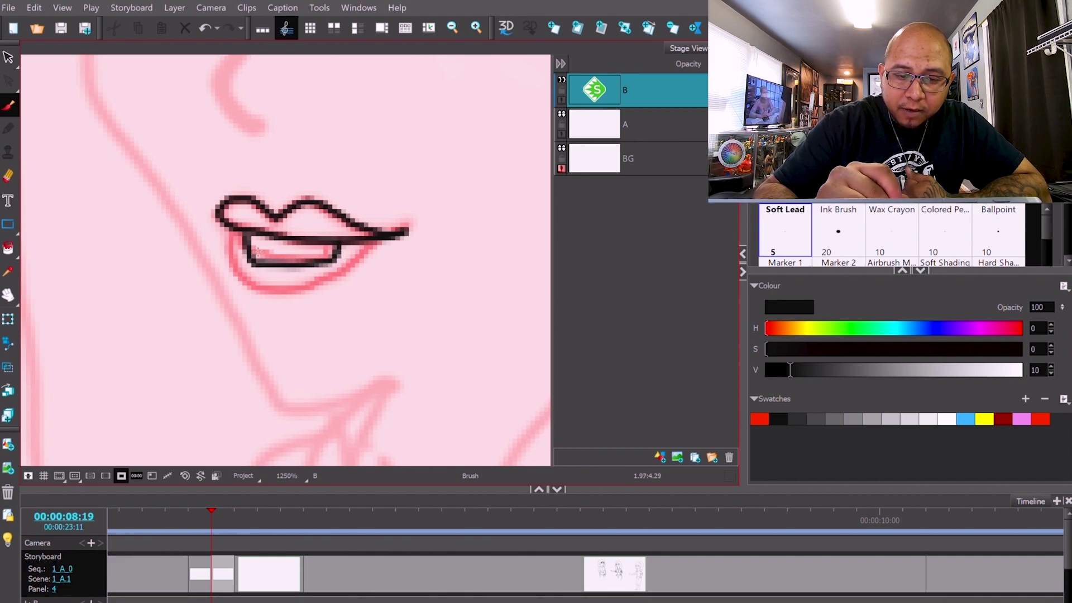
{"action": "left_click_drag", "start_coordinate": [253, 254], "coordinate": [343, 251]}
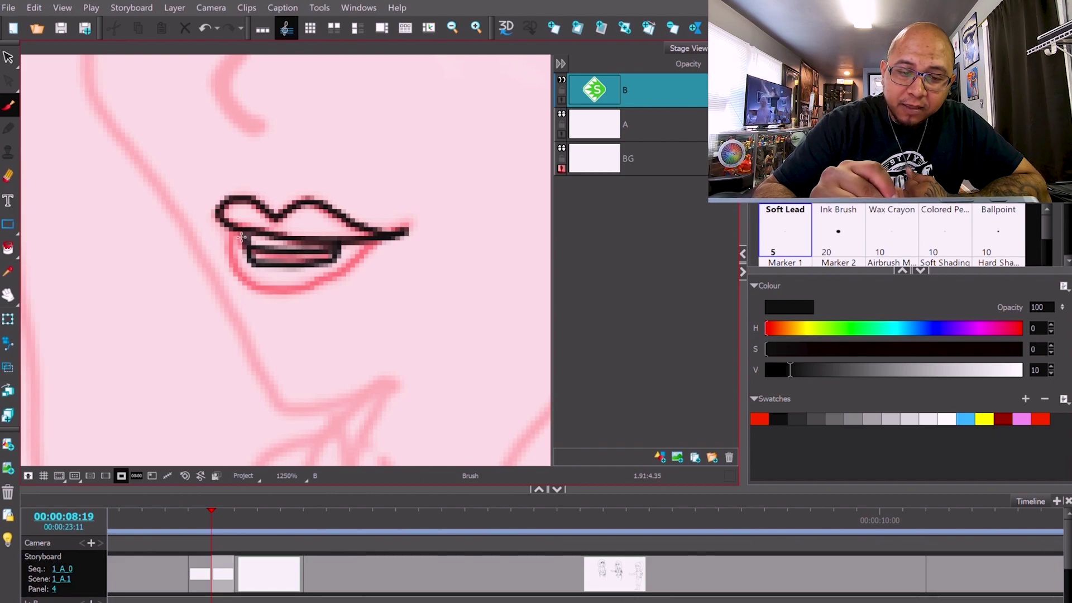
{"action": "mouse_move", "coordinate": [241, 236]}
{"action": "left_mouse_down"}
{"action": "mouse_move", "coordinate": [234, 278]}
{"action": "mouse_move", "coordinate": [276, 294]}
{"action": "mouse_move", "coordinate": [339, 278]}
{"action": "mouse_move", "coordinate": [388, 240]}
{"action": "left_mouse_up"}
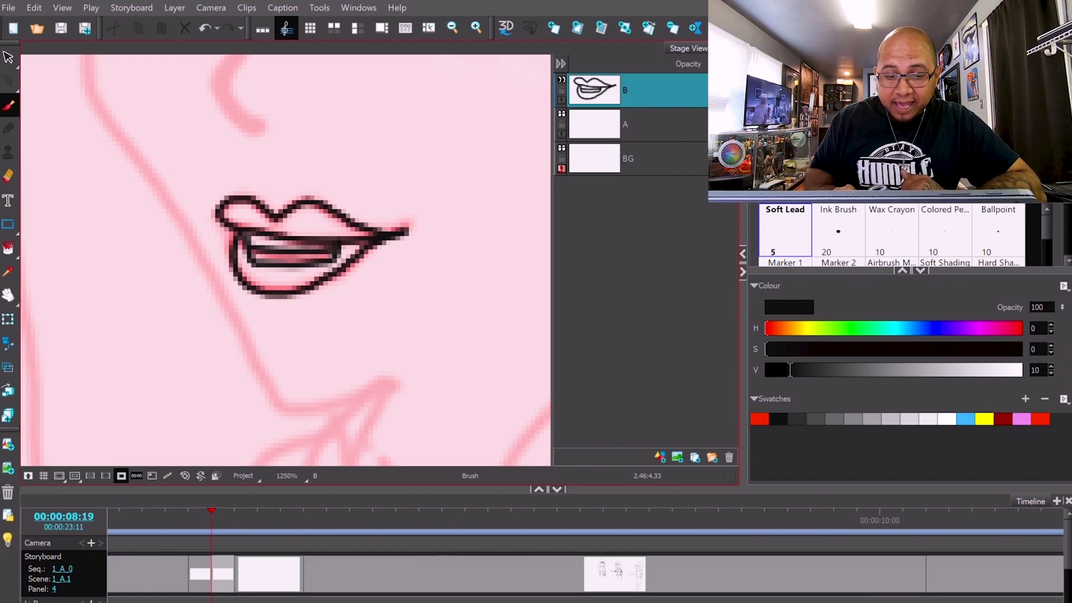
Step: Add a new bitmap layer to the panel following the two one-frame panels, at 00:00:08:21
{"action": "key", "text": "period"}
{"action": "key", "text": "period"}
{"action": "key", "text": "period"}
{"action": "key", "text": "period"}
{"action": "key", "text": "comma"}
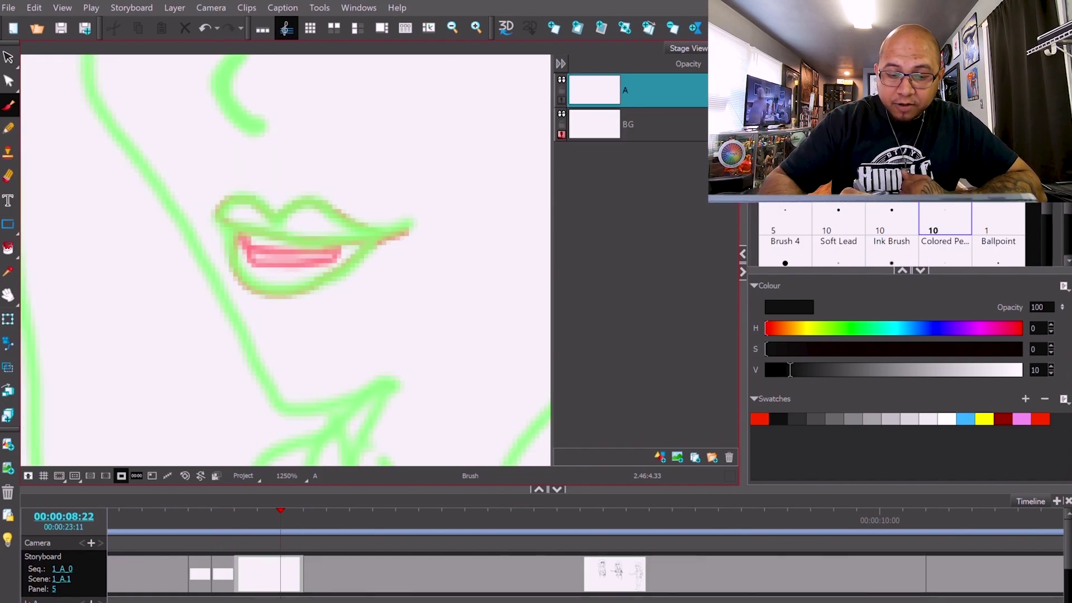
{"action": "key", "text": "comma"}
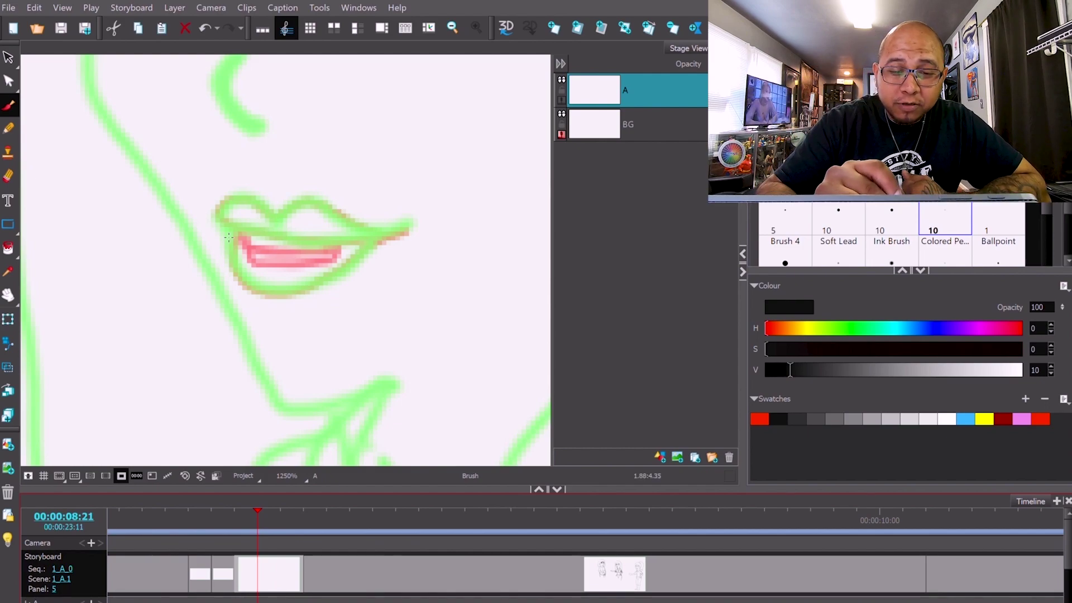
{"action": "left_click_drag", "start_coordinate": [220, 221], "coordinate": [300, 241]}
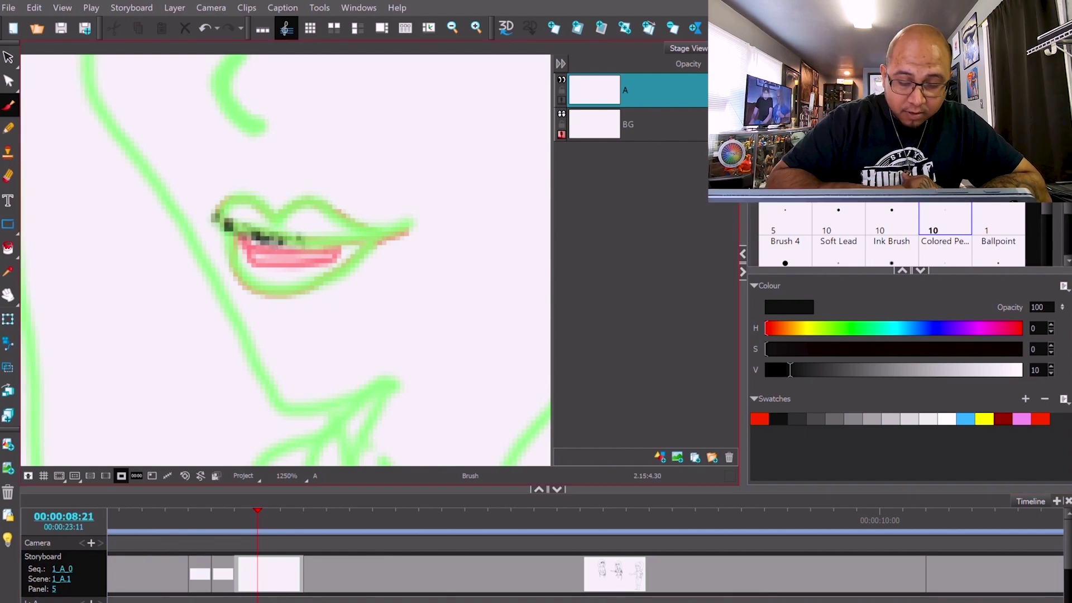
{"action": "key", "text": "ctrl+z"}
{"action": "key", "text": "ctrl+b"}
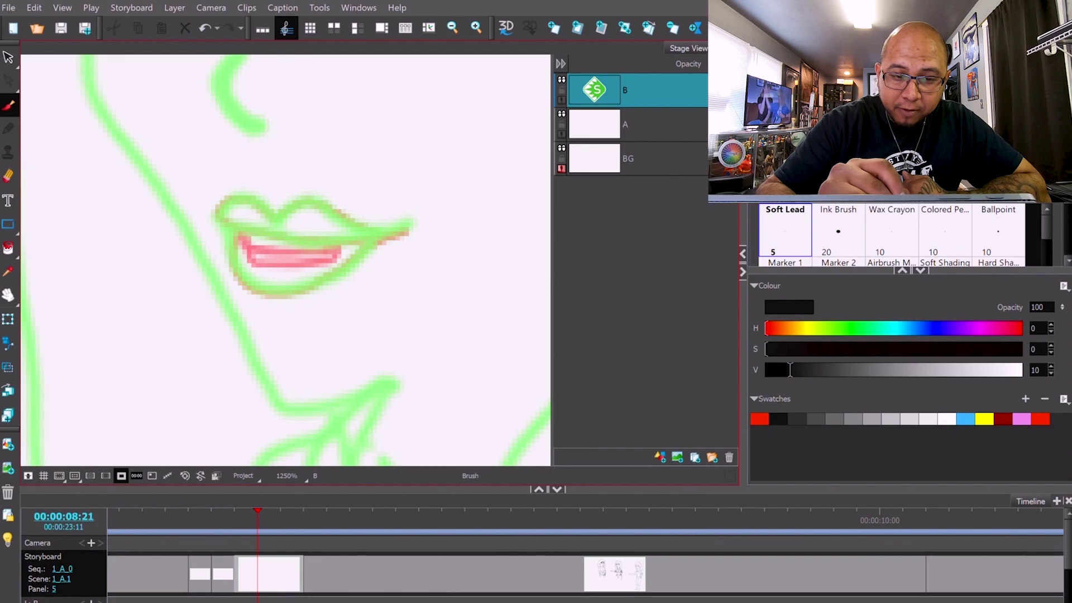
Step: Draw the mouth line, the upper lip contour and a narrow row of teeth over the onion-skinned lips with the size 5 Soft Lead brush
{"action": "mouse_move", "coordinate": [221, 222]}
{"action": "left_mouse_down"}
{"action": "mouse_move", "coordinate": [254, 239]}
{"action": "mouse_move", "coordinate": [310, 241]}
{"action": "mouse_move", "coordinate": [413, 224]}
{"action": "left_mouse_up"}
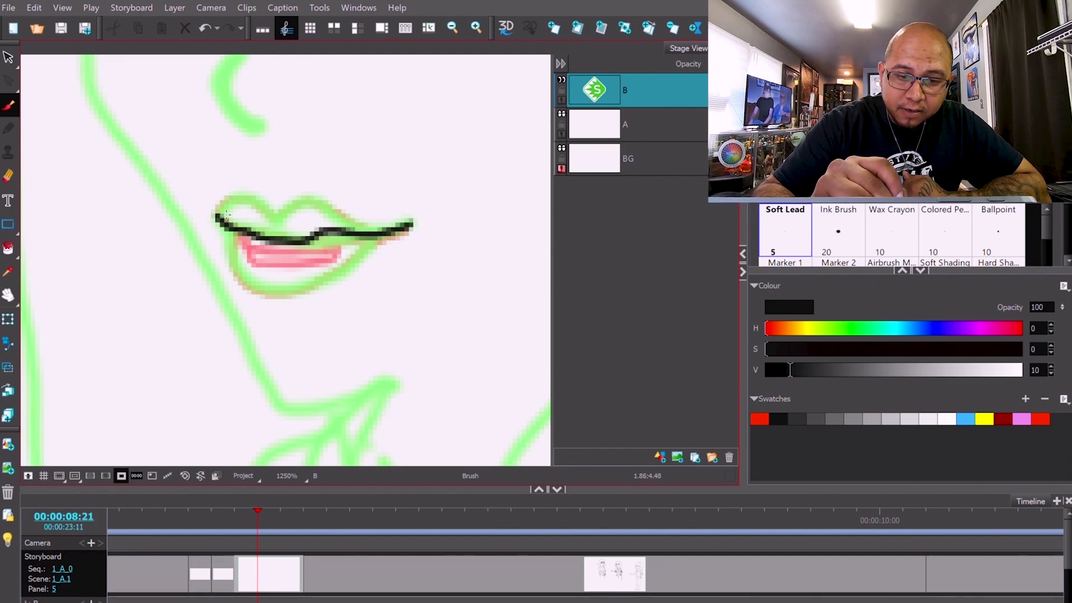
{"action": "mouse_move", "coordinate": [218, 213]}
{"action": "left_mouse_down"}
{"action": "mouse_move", "coordinate": [340, 208]}
{"action": "mouse_move", "coordinate": [400, 232]}
{"action": "left_mouse_up"}
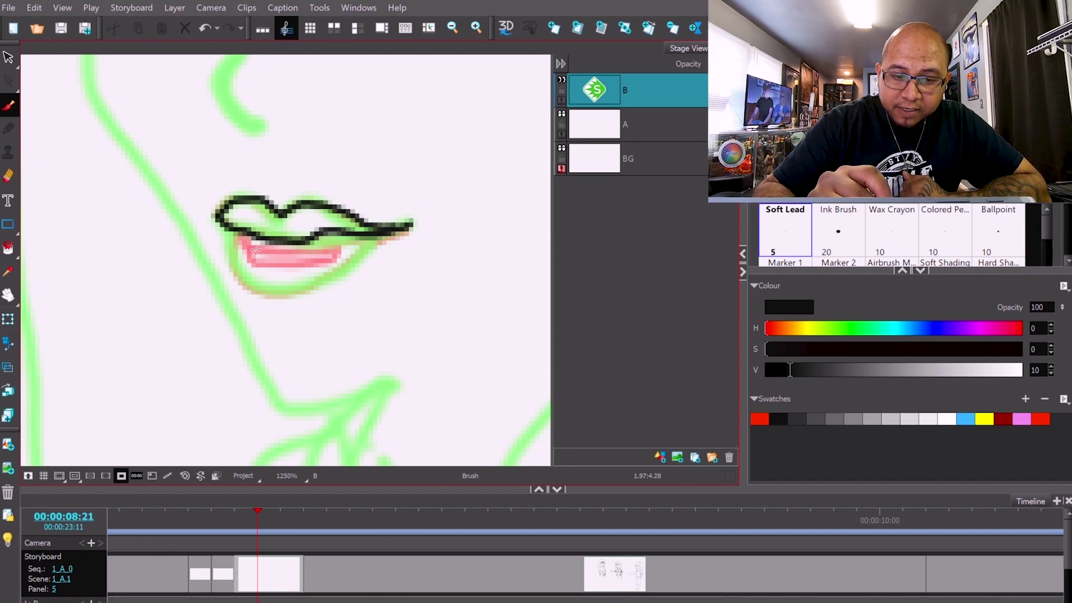
{"action": "mouse_move", "coordinate": [256, 242]}
{"action": "left_mouse_down"}
{"action": "mouse_move", "coordinate": [276, 262]}
{"action": "mouse_move", "coordinate": [311, 261]}
{"action": "mouse_move", "coordinate": [348, 251]}
{"action": "mouse_move", "coordinate": [357, 220]}
{"action": "mouse_move", "coordinate": [332, 243]}
{"action": "mouse_move", "coordinate": [257, 256]}
{"action": "left_mouse_up"}
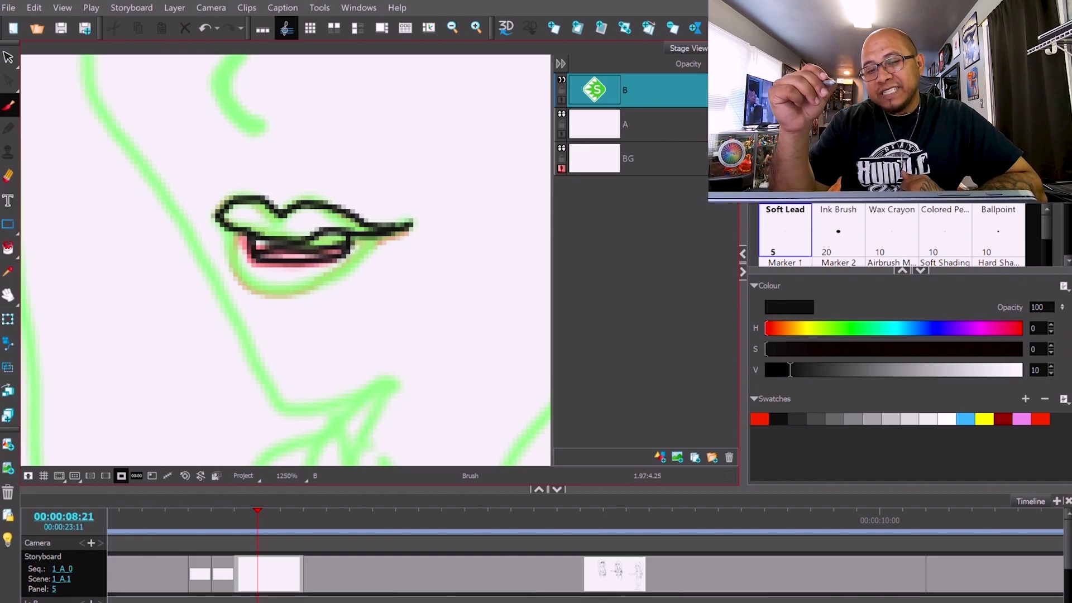
Step: Draw the rounded bottom lip below the teeth, curving up to join the mouth corner, redoing the stroke until it fits
{"action": "mouse_move", "coordinate": [243, 257]}
{"action": "left_mouse_down"}
{"action": "mouse_move", "coordinate": [258, 295]}
{"action": "mouse_move", "coordinate": [284, 301]}
{"action": "mouse_move", "coordinate": [318, 294]}
{"action": "mouse_move", "coordinate": [405, 233]}
{"action": "left_mouse_up"}
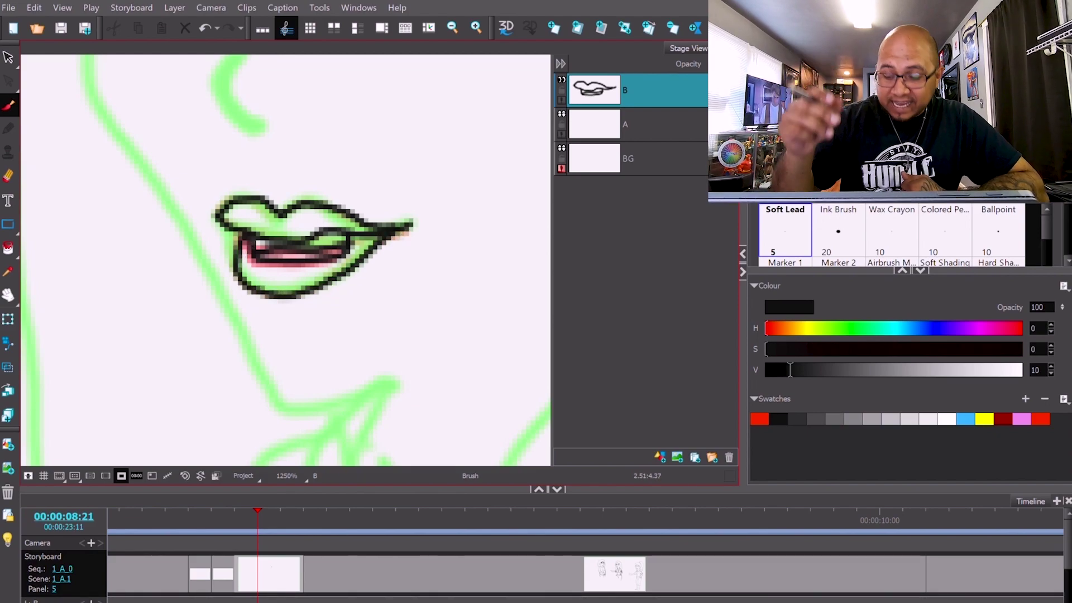
{"action": "key", "text": "ctrl+z"}
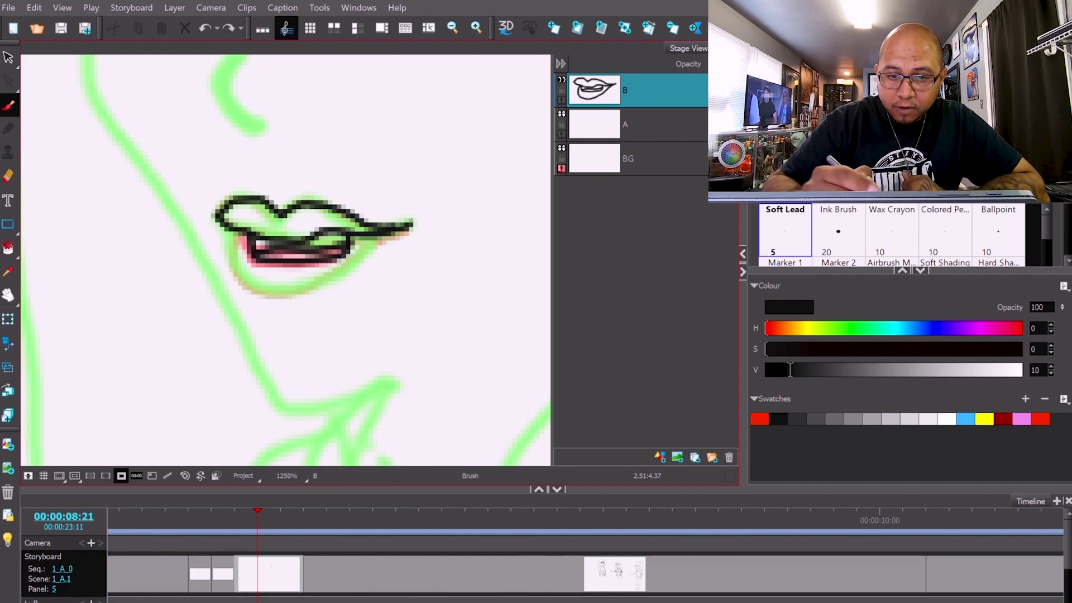
{"action": "mouse_move", "coordinate": [250, 237]}
{"action": "left_mouse_down"}
{"action": "mouse_move", "coordinate": [242, 279]}
{"action": "mouse_move", "coordinate": [258, 296]}
{"action": "mouse_move", "coordinate": [300, 301]}
{"action": "mouse_move", "coordinate": [339, 275]}
{"action": "left_mouse_up"}
{"action": "key", "text": "ctrl+z"}
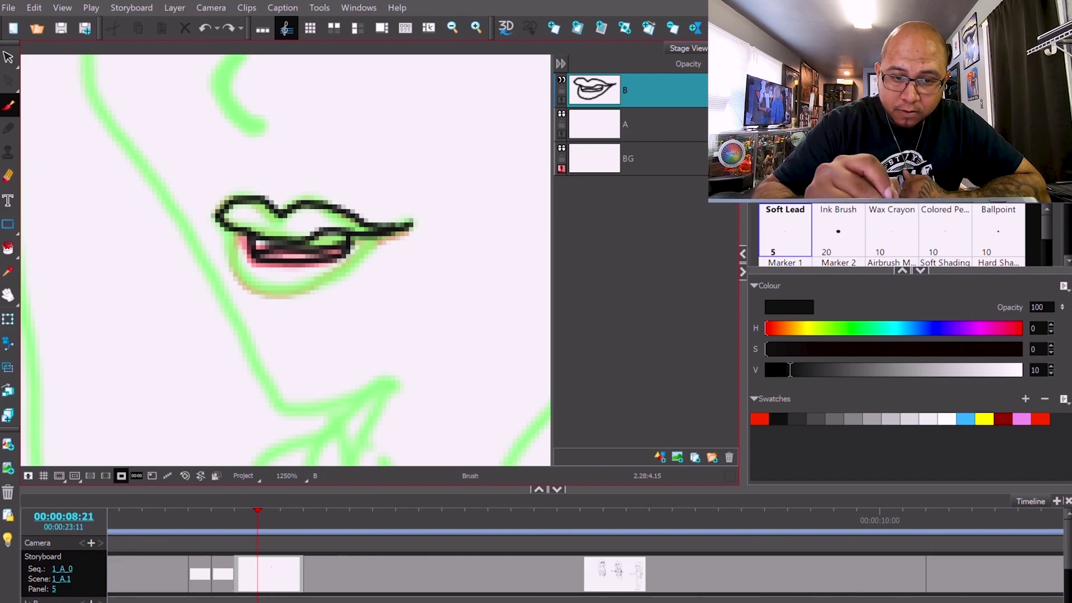
{"action": "mouse_move", "coordinate": [260, 295]}
{"action": "left_mouse_down"}
{"action": "mouse_move", "coordinate": [327, 291]}
{"action": "mouse_move", "coordinate": [407, 230]}
{"action": "left_mouse_up"}
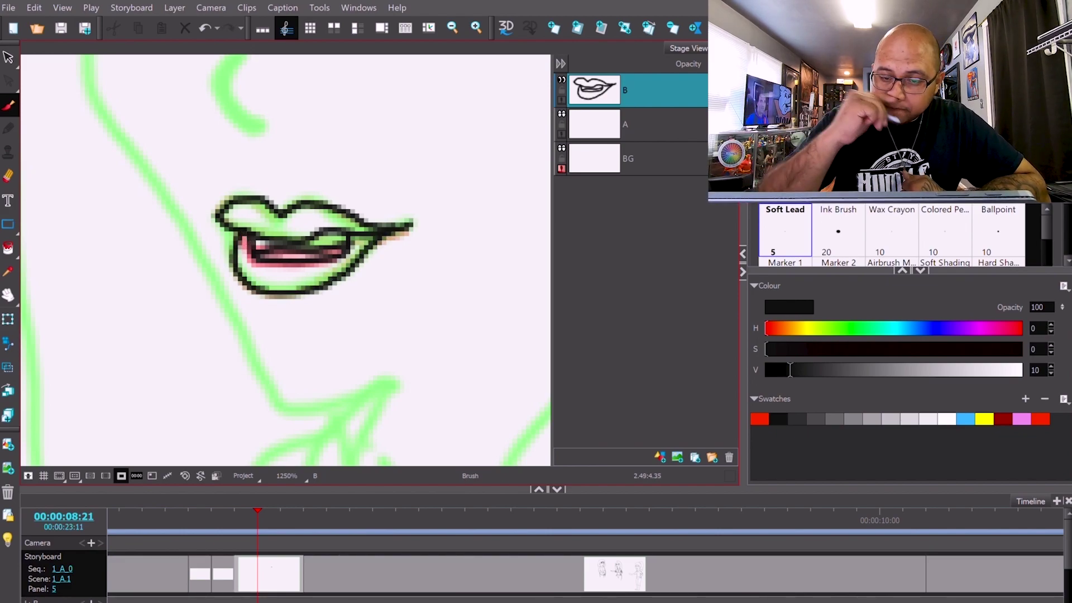
Step: Flip back and forth through the neighbouring frames and panels to check how the new mouth shape flows into the adjacent drawings
{"action": "key", "text": "comma"}
{"action": "key", "text": "comma"}
{"action": "key", "text": "comma"}
{"action": "key", "text": "comma"}
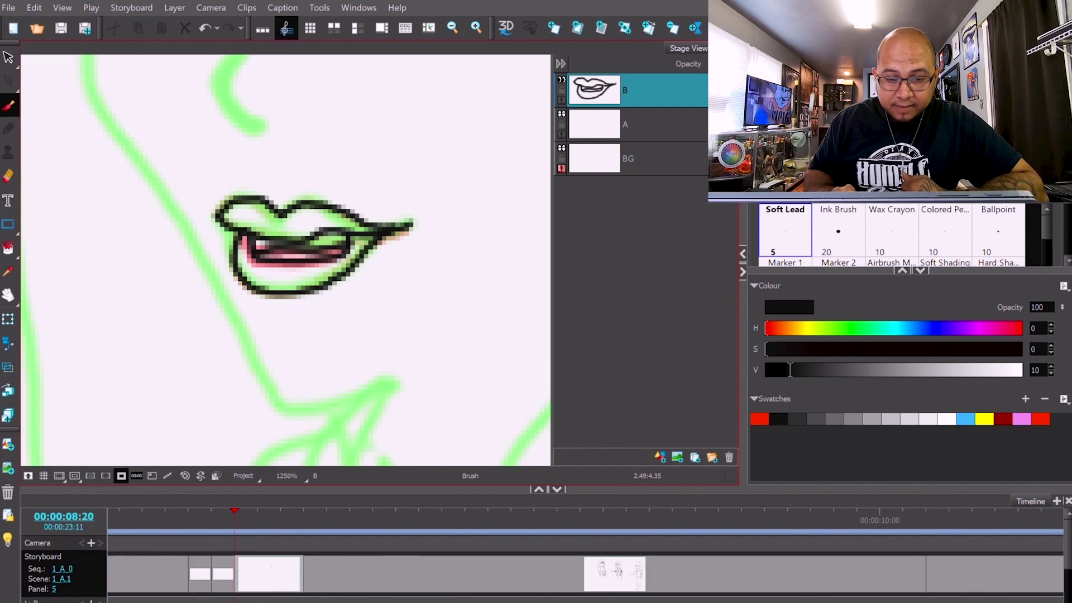
{"action": "key", "text": "period"}
{"action": "key", "text": "period"}
{"action": "key", "text": "period"}
{"action": "key", "text": "period"}
{"action": "key", "text": "Right"}
{"action": "key", "text": "Left"}
{"action": "key", "text": "Right"}
{"action": "key", "text": "Right"}
{"action": "key", "text": "Left"}
{"action": "key", "text": "Right"}
{"action": "key", "text": "Right"}
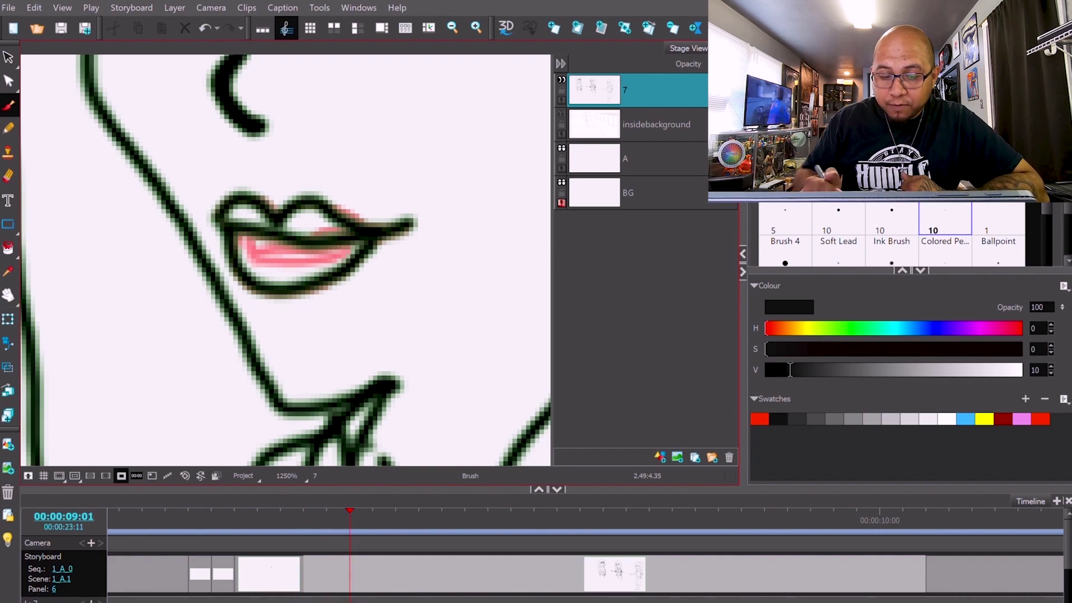
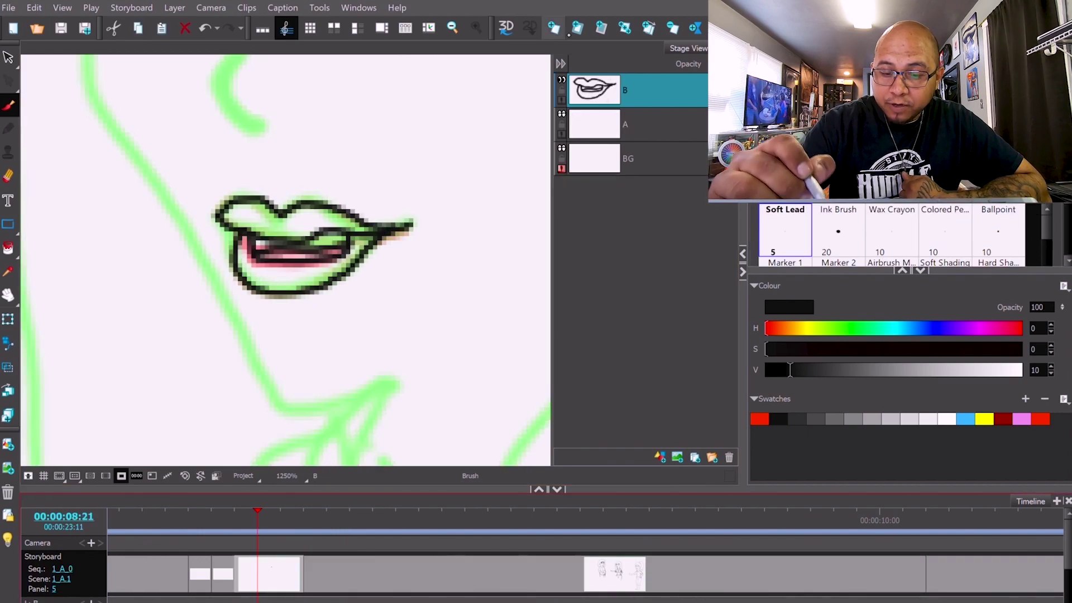
Step: Insert a new panel at 00:00:08:23 and shorten it to two frames
{"action": "key", "text": "p"}
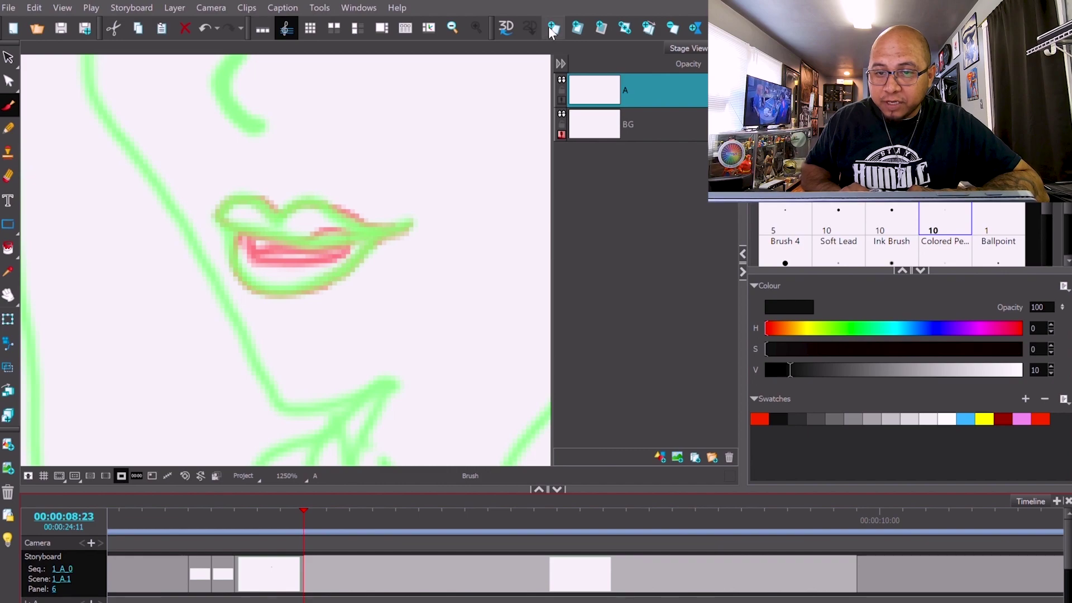
{"action": "left_click", "coordinate": [835, 564]}
{"action": "left_click_drag", "start_coordinate": [857, 564], "coordinate": [346, 543]}
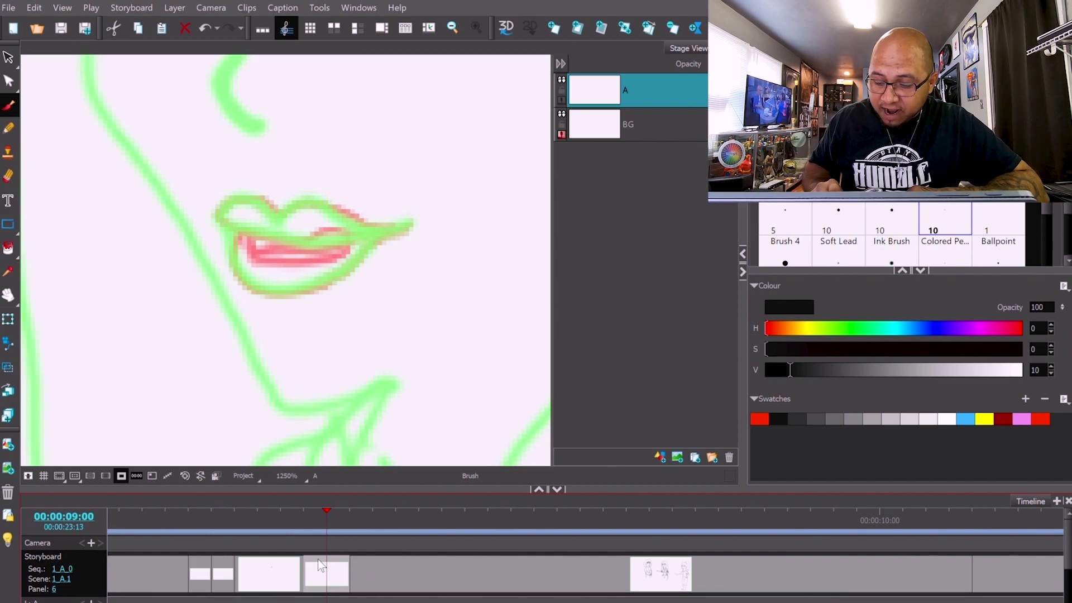
Step: Insert another new panel after the two-frame panel, at 00:00:09:01, and shorten it to seven frames
{"action": "key", "text": "period"}
{"action": "key", "text": "period"}
{"action": "key", "text": "period"}
{"action": "key", "text": "period"}
{"action": "key", "text": "period"}
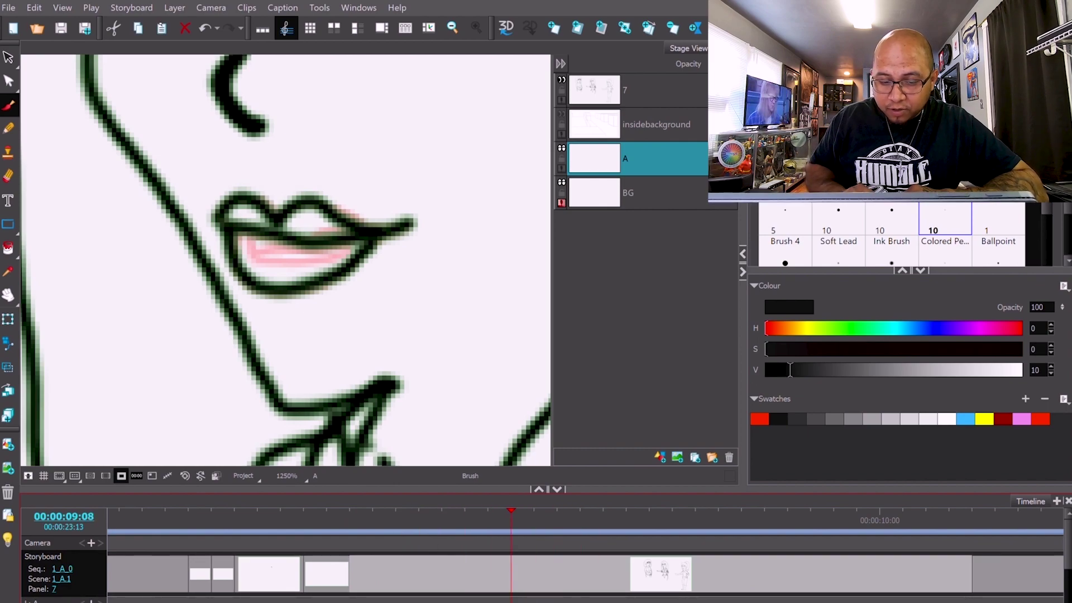
{"action": "left_click", "coordinate": [326, 568]}
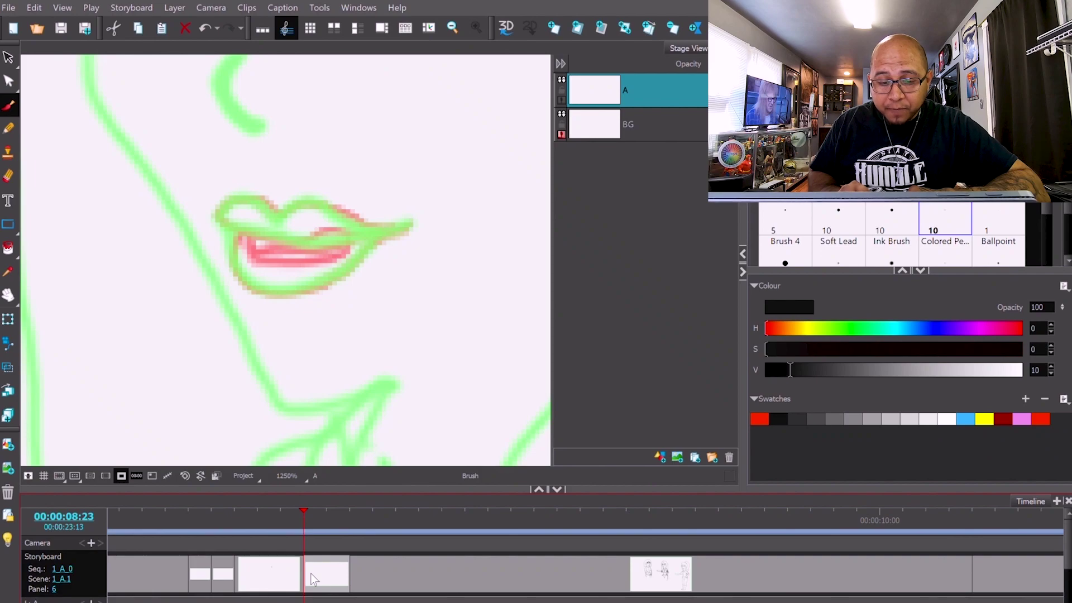
{"action": "left_click", "coordinate": [343, 584]}
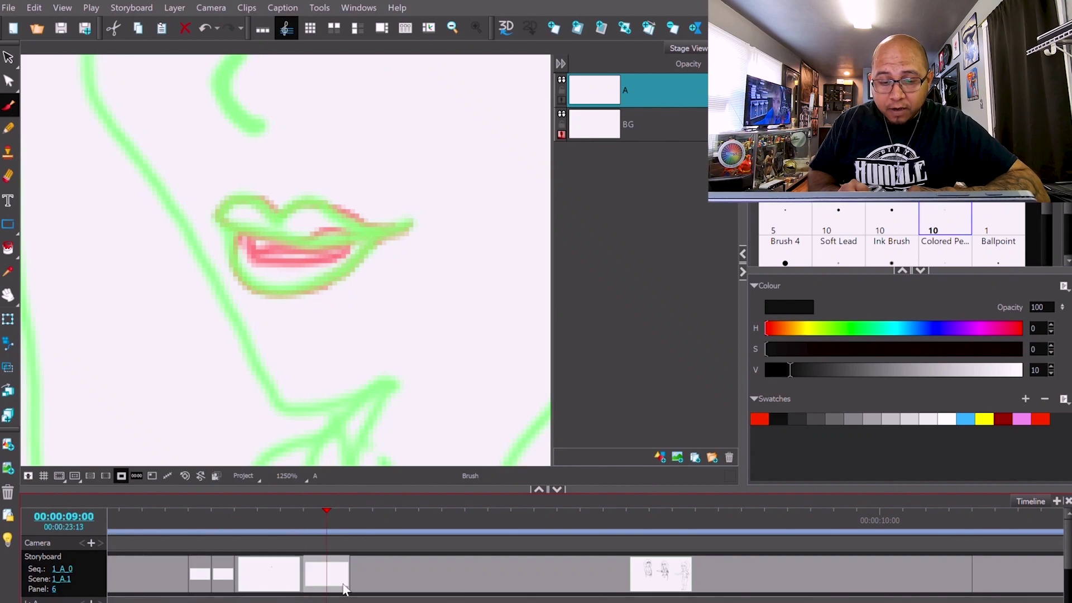
{"action": "key", "text": "period"}
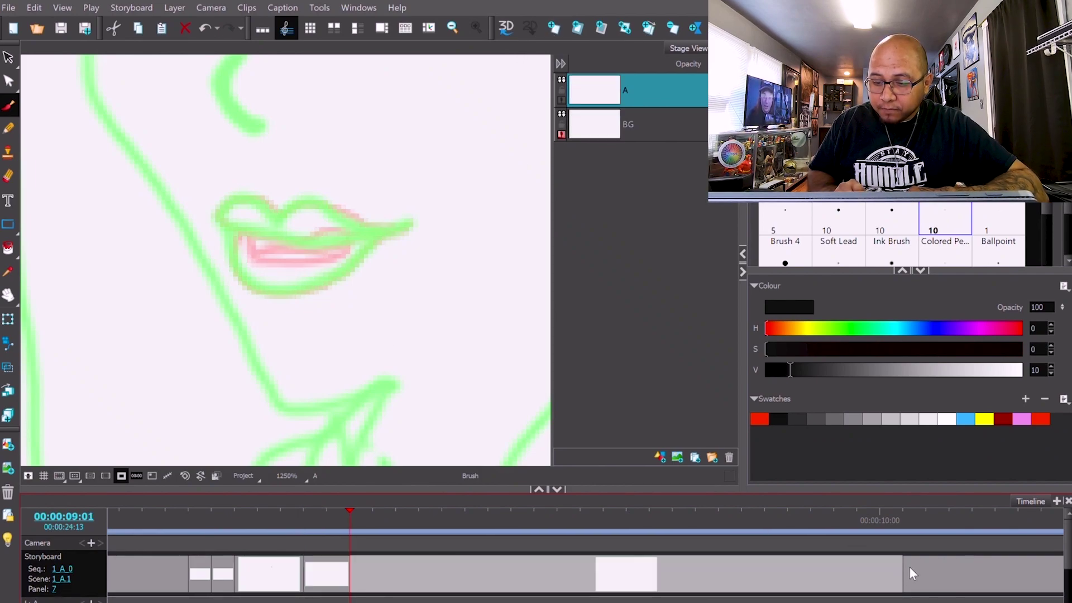
{"action": "left_click_drag", "start_coordinate": [902, 568], "coordinate": [507, 598]}
Step: Lengthen the panel that starts at 00:00:09:01 by two frames so that it ends at 00:00:09:10
{"action": "left_click", "coordinate": [428, 581]}
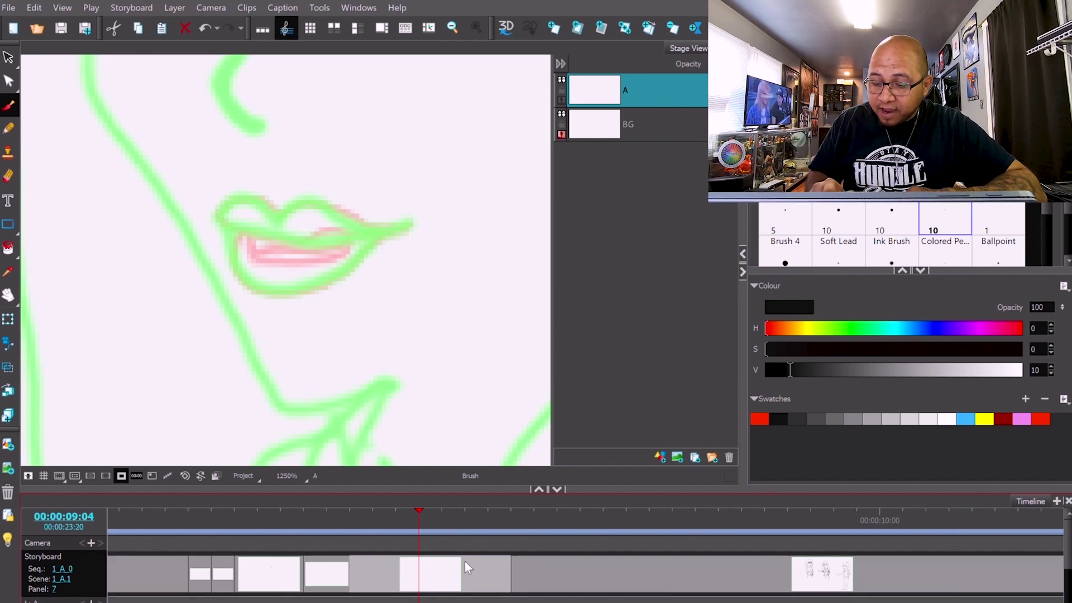
{"action": "key", "text": "period"}
{"action": "key", "text": "period"}
{"action": "key", "text": "period"}
{"action": "key", "text": "period"}
{"action": "key", "text": "period"}
{"action": "key", "text": "period"}
{"action": "key", "text": "period"}
{"action": "key", "text": "period"}
{"action": "key", "text": "period"}
{"action": "key", "text": "period"}
{"action": "key", "text": "period"}
{"action": "key", "text": "period"}
{"action": "key", "text": "period"}
{"action": "key", "text": "period"}
{"action": "key", "text": "period"}
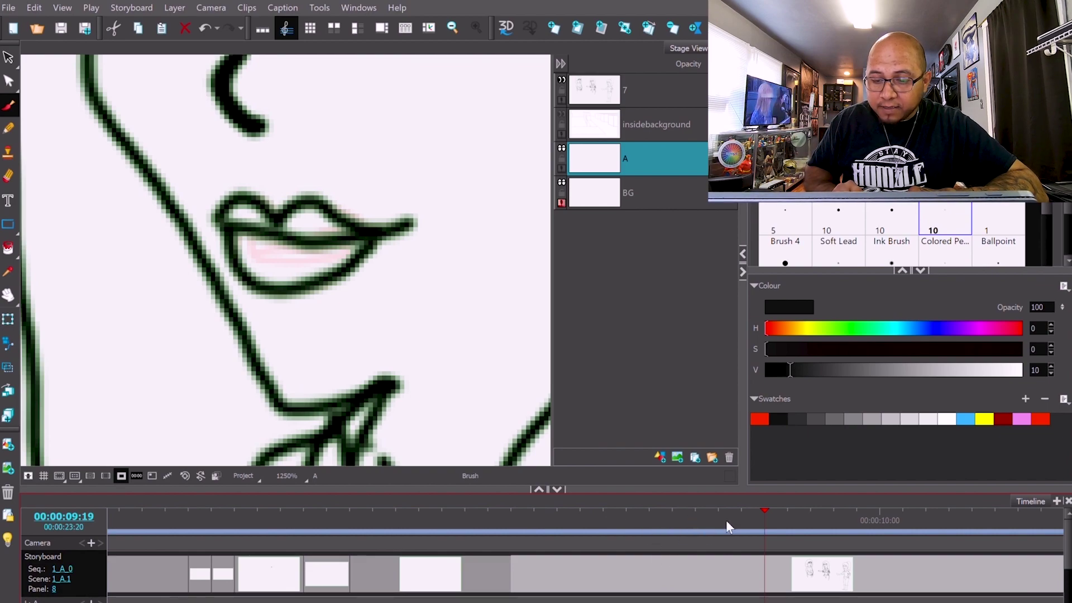
{"action": "left_click_drag", "start_coordinate": [772, 514], "coordinate": [557, 528]}
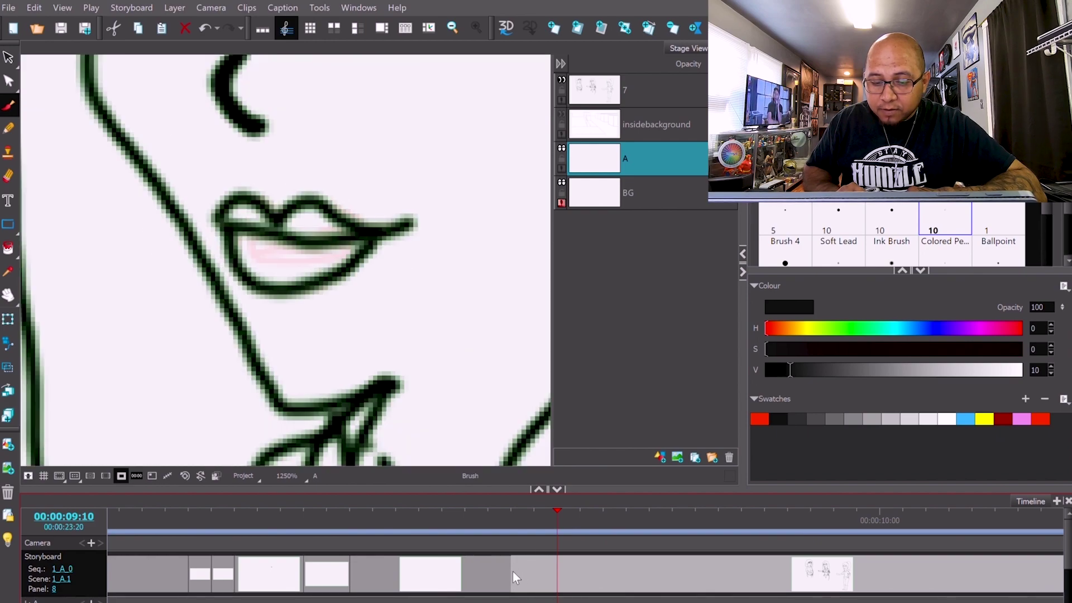
{"action": "left_click_drag", "start_coordinate": [511, 574], "coordinate": [568, 574]}
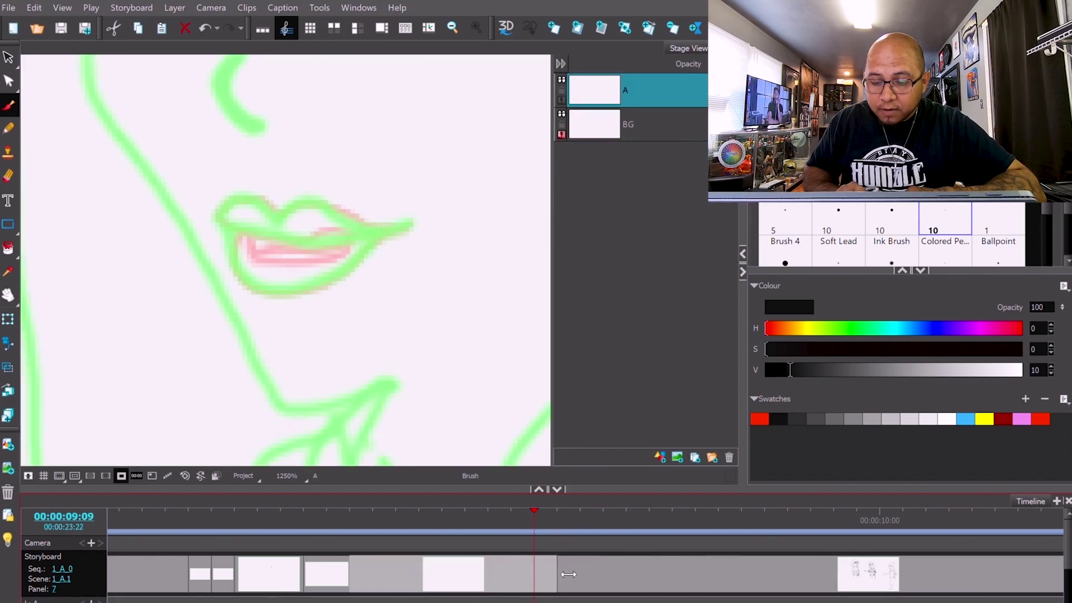
{"action": "key", "text": "g"}
{"action": "key", "text": "g"}
{"action": "key", "text": "g"}
{"action": "key", "text": "g"}
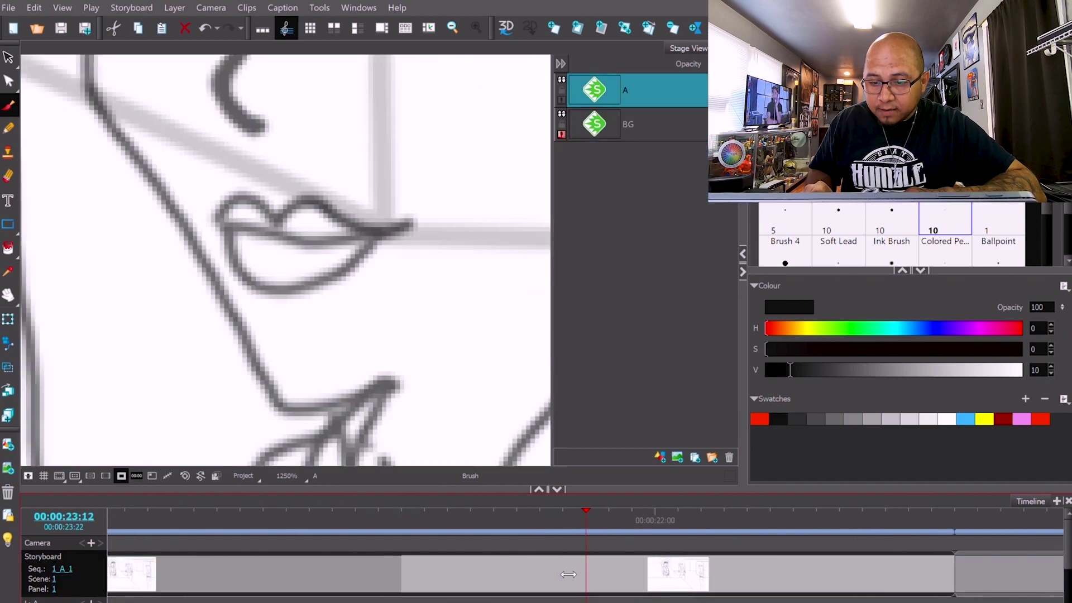
{"action": "key", "text": "f"}
{"action": "key", "text": "f"}
{"action": "key", "text": "f"}
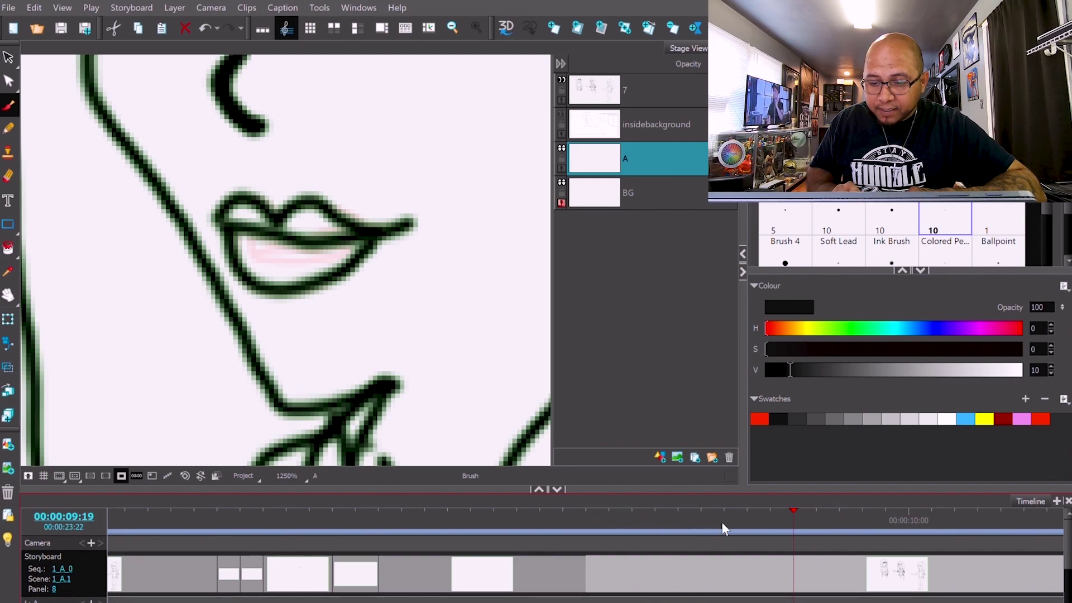
Step: Insert a new panel at 00:00:09:10 and shorten it to nine frames
{"action": "left_click", "coordinate": [563, 585]}
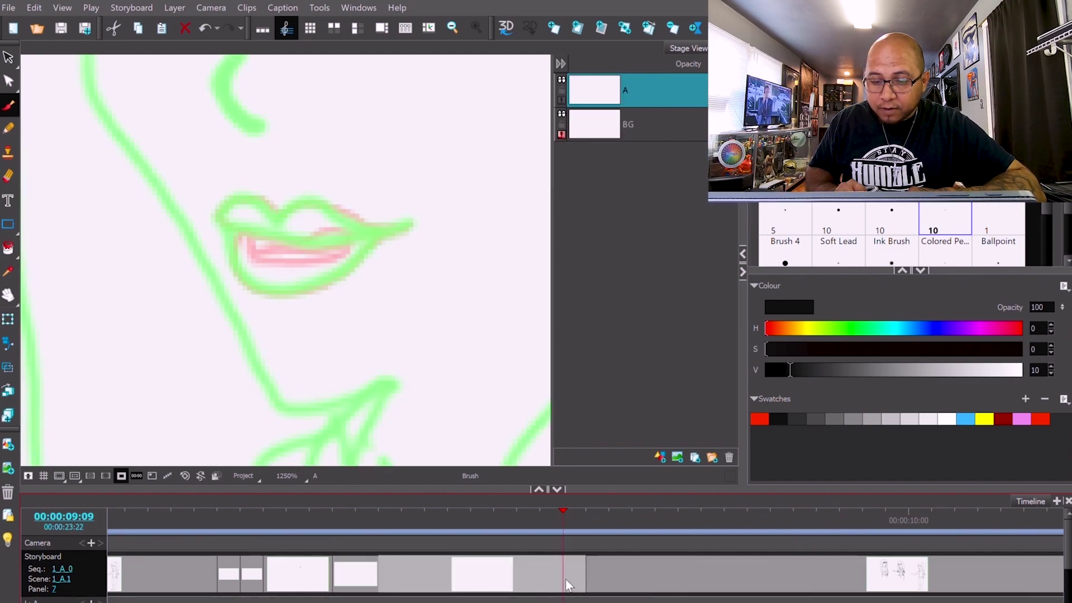
{"action": "left_click", "coordinate": [552, 27]}
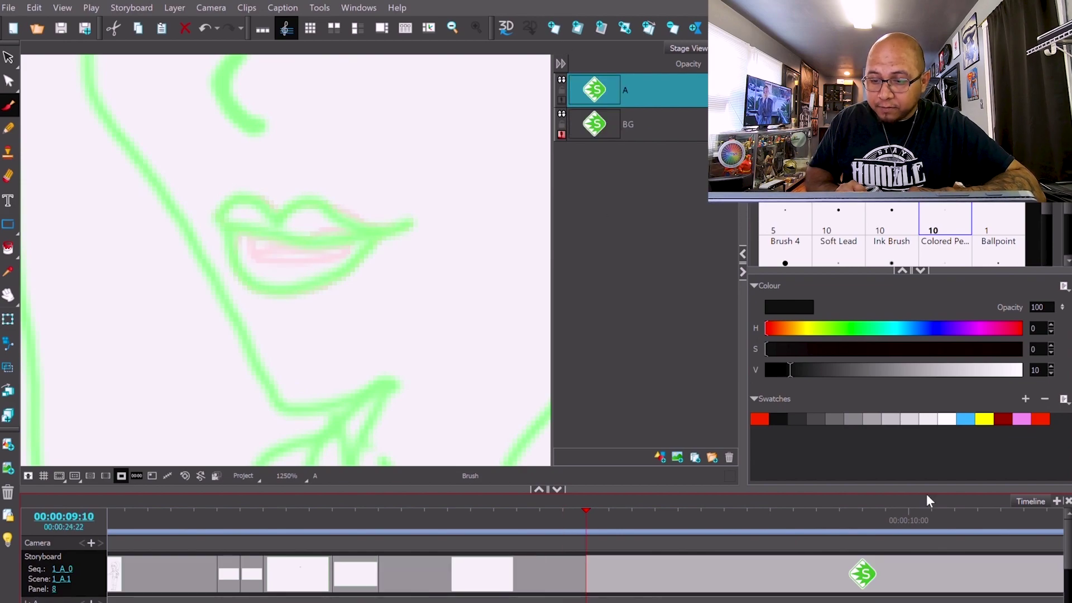
{"action": "scroll", "coordinate": [838, 568], "scroll_direction": "right", "scroll_amount": 5}
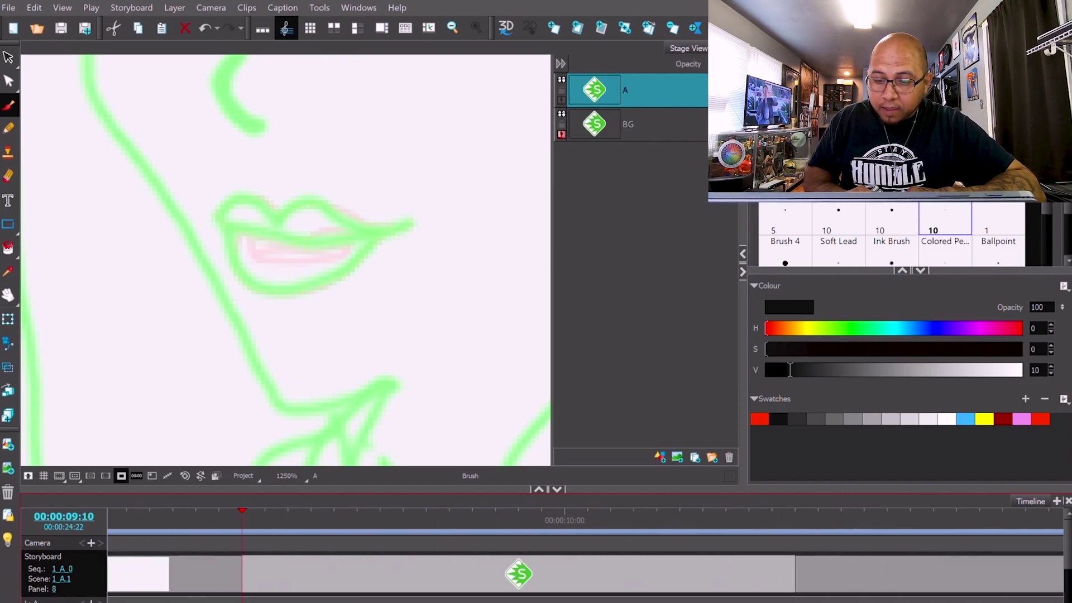
{"action": "left_click_drag", "start_coordinate": [802, 567], "coordinate": [446, 589]}
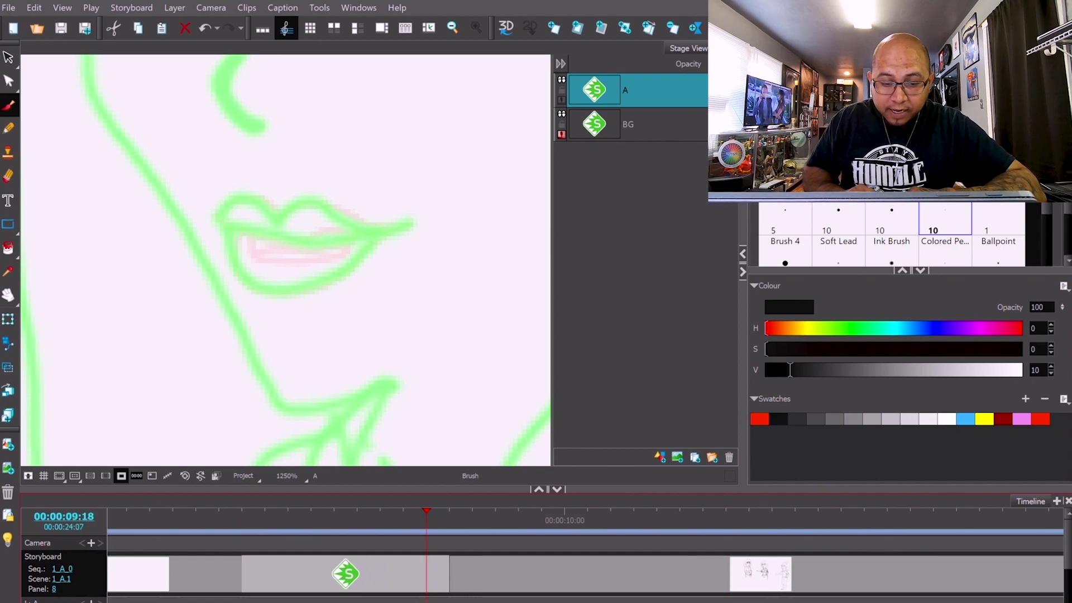
Step: Flip frame by frame back to the earlier mouth drawings and forward through the empty panels to check the mouth timing
{"action": "mouse_move", "coordinate": [427, 510]}
{"action": "left_mouse_down"}
{"action": "mouse_move", "coordinate": [239, 511]}
{"action": "mouse_move", "coordinate": [110, 535]}
{"action": "mouse_move", "coordinate": [373, 527]}
{"action": "mouse_move", "coordinate": [735, 543]}
{"action": "mouse_move", "coordinate": [555, 556]}
{"action": "left_mouse_up"}
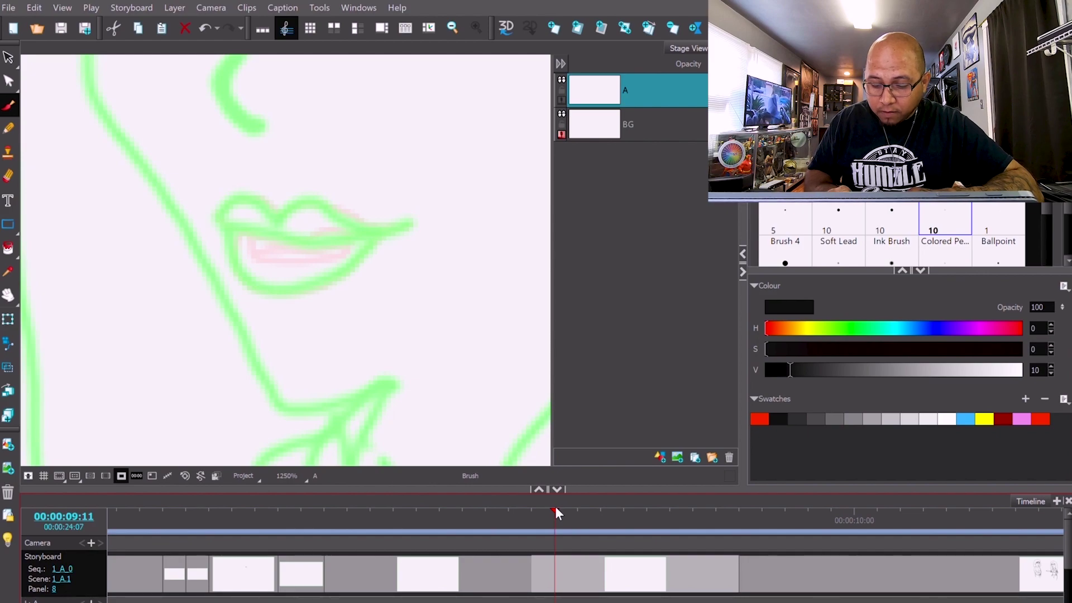
{"action": "key", "text": "comma"}
{"action": "key", "text": "comma"}
{"action": "key", "text": "comma"}
{"action": "key", "text": "comma"}
{"action": "key", "text": "comma"}
{"action": "key", "text": "period"}
{"action": "key", "text": "period"}
{"action": "key", "text": "period"}
{"action": "key", "text": "period"}
{"action": "key", "text": "comma"}
{"action": "key", "text": "comma"}
{"action": "key", "text": "comma"}
{"action": "key", "text": "comma"}
{"action": "key", "text": "comma"}
{"action": "key", "text": "comma"}
{"action": "key", "text": "comma"}
{"action": "key", "text": "comma"}
{"action": "key", "text": "comma"}
{"action": "key", "text": "comma"}
{"action": "key", "text": "comma"}
{"action": "key", "text": "comma"}
{"action": "key", "text": "comma"}
{"action": "key", "text": "comma"}
{"action": "key", "text": "comma"}
{"action": "key", "text": "comma"}
{"action": "key", "text": "comma"}
{"action": "key", "text": "comma"}
{"action": "key", "text": "period"}
{"action": "key", "text": "period"}
{"action": "key", "text": "period"}
{"action": "key", "text": "period"}
{"action": "key", "text": "period"}
{"action": "key", "text": "period"}
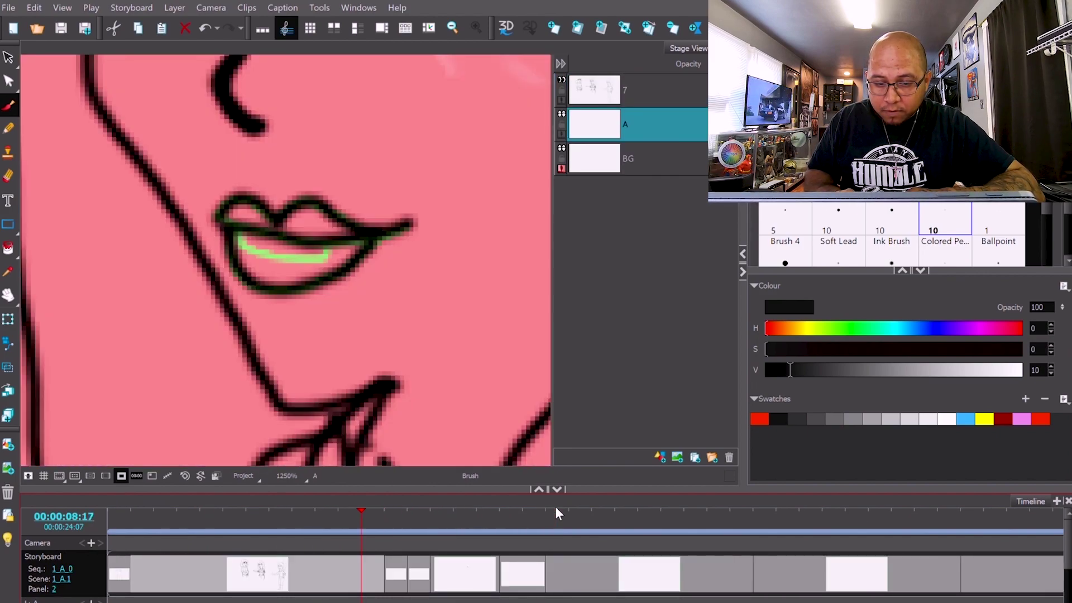
{"action": "key", "text": "period"}
{"action": "key", "text": "period"}
{"action": "key", "text": "period"}
{"action": "key", "text": "period"}
{"action": "key", "text": "period"}
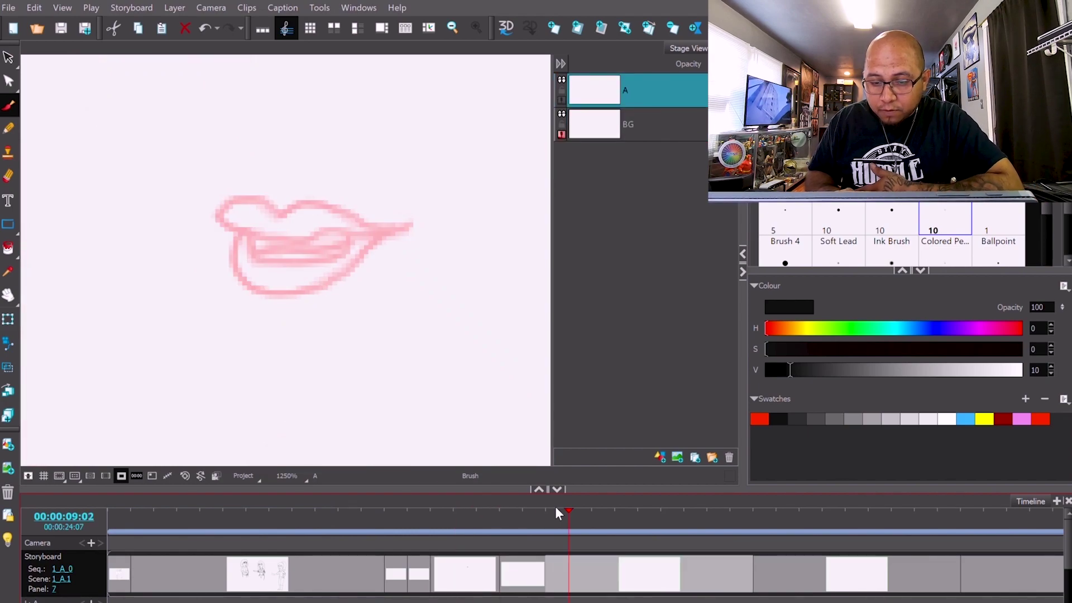
{"action": "key", "text": "period"}
{"action": "key", "text": "period"}
{"action": "key", "text": "period"}
{"action": "key", "text": "period"}
{"action": "key", "text": "period"}
{"action": "key", "text": "period"}
{"action": "key", "text": "period"}
{"action": "key", "text": "period"}
{"action": "key", "text": "period"}
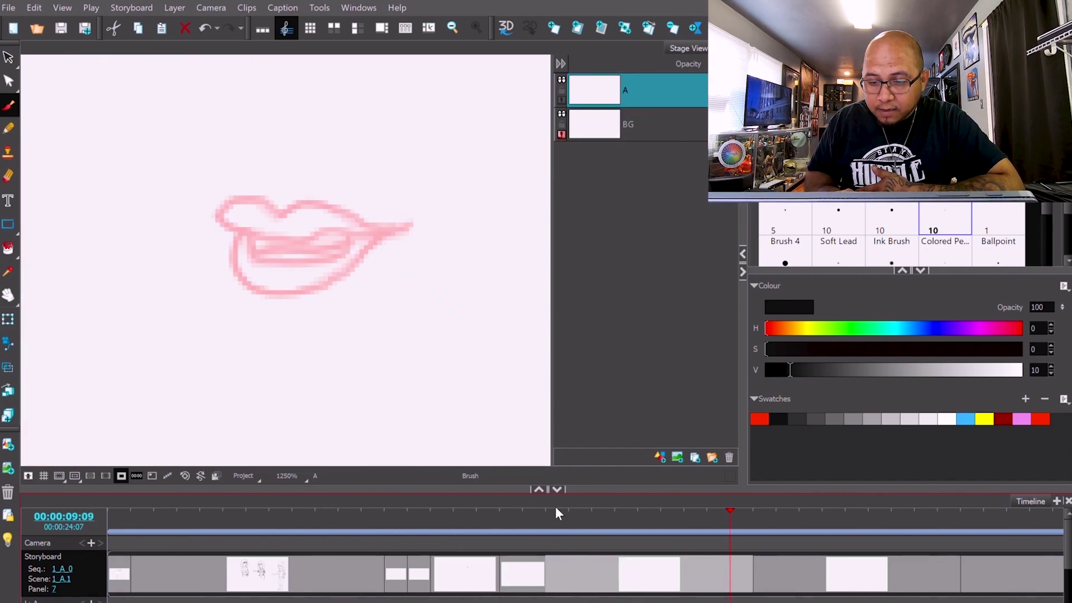
Step: Flip back and forth across the panel boundary at 00:00:09:10 to examine where the mouth shape has to change
{"action": "key", "text": "period"}
{"action": "key", "text": "comma"}
{"action": "key", "text": "comma"}
{"action": "key", "text": "period"}
{"action": "key", "text": "period"}
{"action": "key", "text": "comma"}
{"action": "key", "text": "comma"}
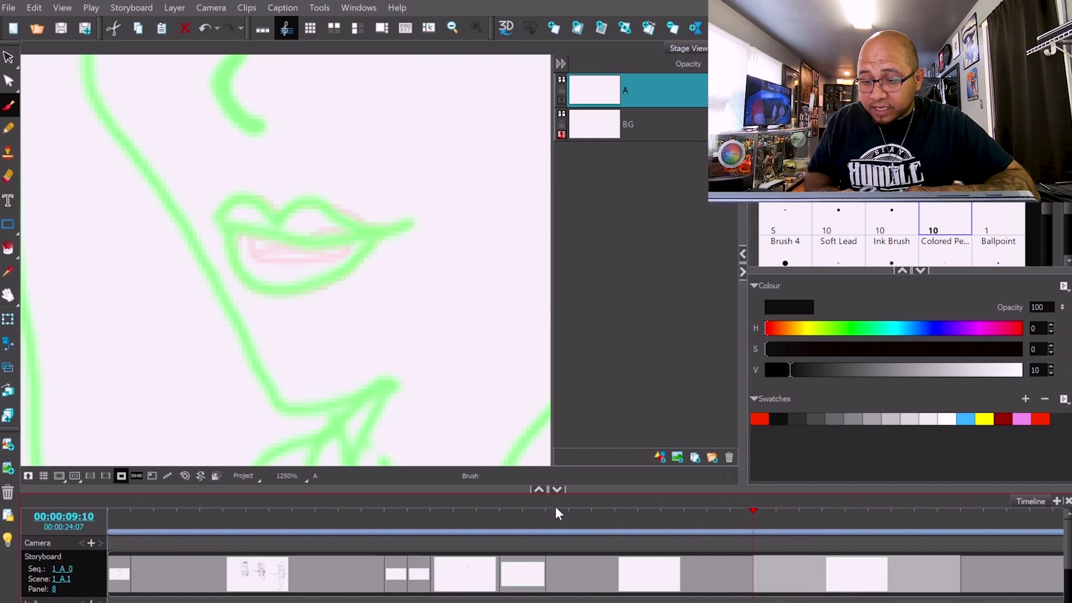
{"action": "key", "text": "period"}
{"action": "key", "text": "comma"}
{"action": "key", "text": "comma"}
{"action": "key", "text": "period"}
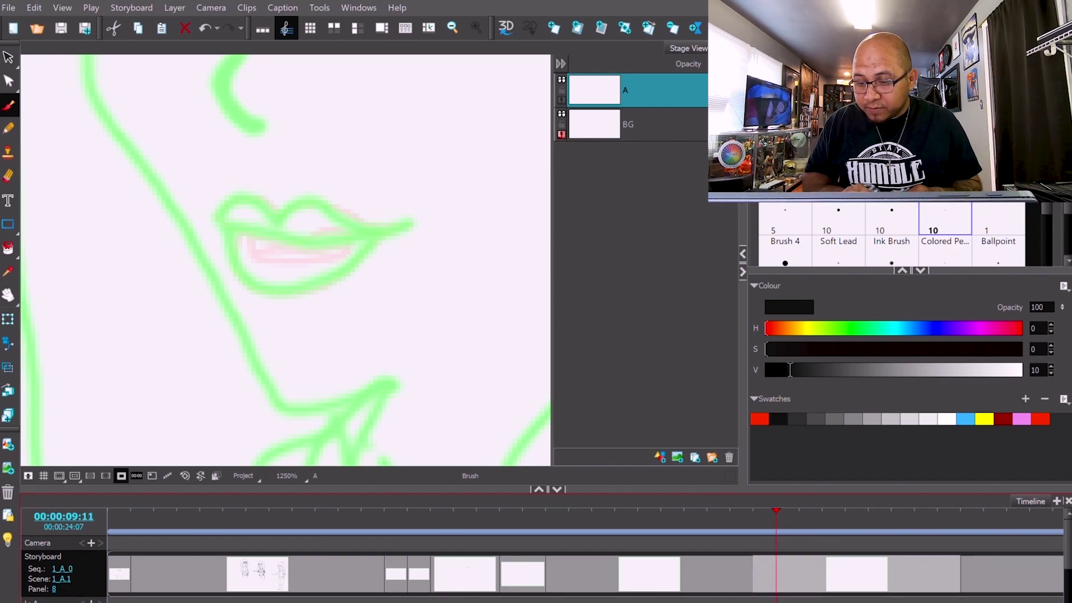
Step: Check the timing within the panel that starts at 00:00:09:10 and shorten it to a single frame
{"action": "key", "text": "period"}
{"action": "key", "text": "period"}
{"action": "key", "text": "period"}
{"action": "key", "text": "period"}
{"action": "key", "text": "period"}
{"action": "key", "text": "period"}
{"action": "key", "text": "period"}
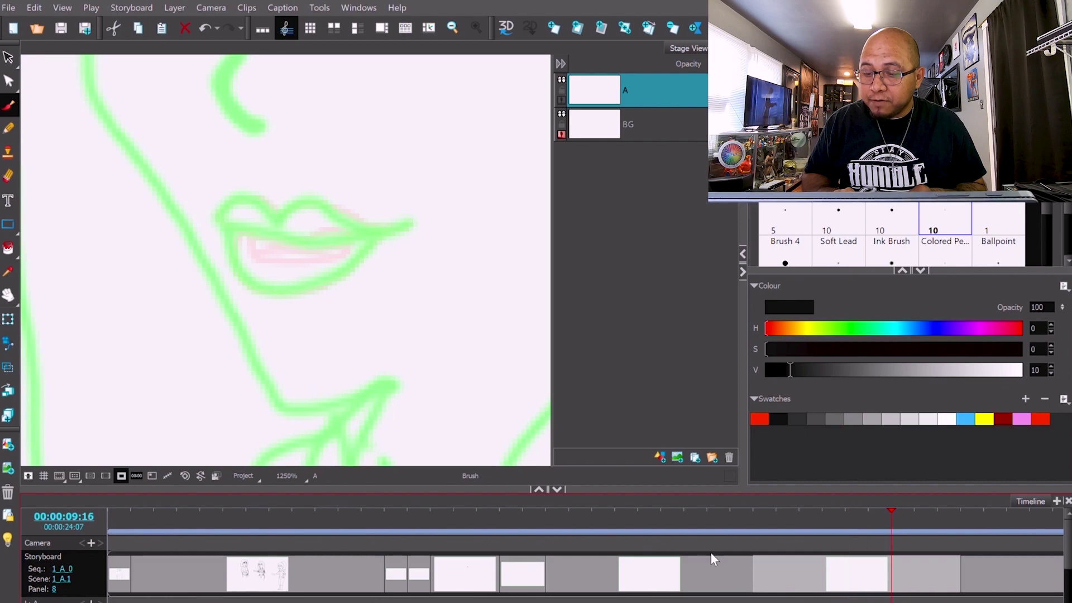
{"action": "key", "text": "comma"}
{"action": "key", "text": "comma"}
{"action": "key", "text": "comma"}
{"action": "key", "text": "comma"}
{"action": "key", "text": "comma"}
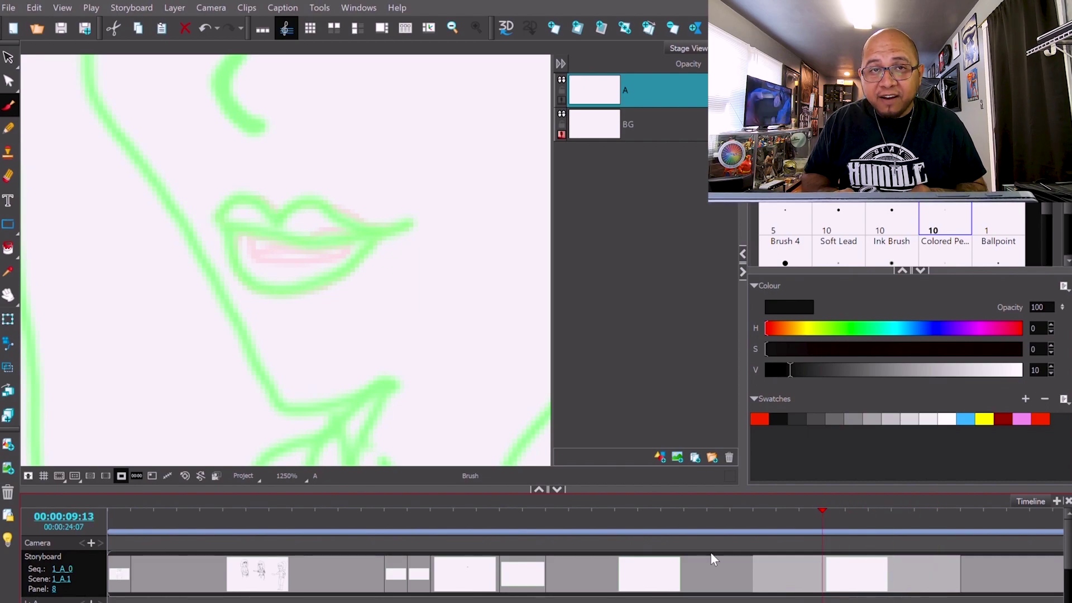
{"action": "key", "text": "comma"}
{"action": "key", "text": "comma"}
{"action": "key", "text": "comma"}
{"action": "key", "text": "period"}
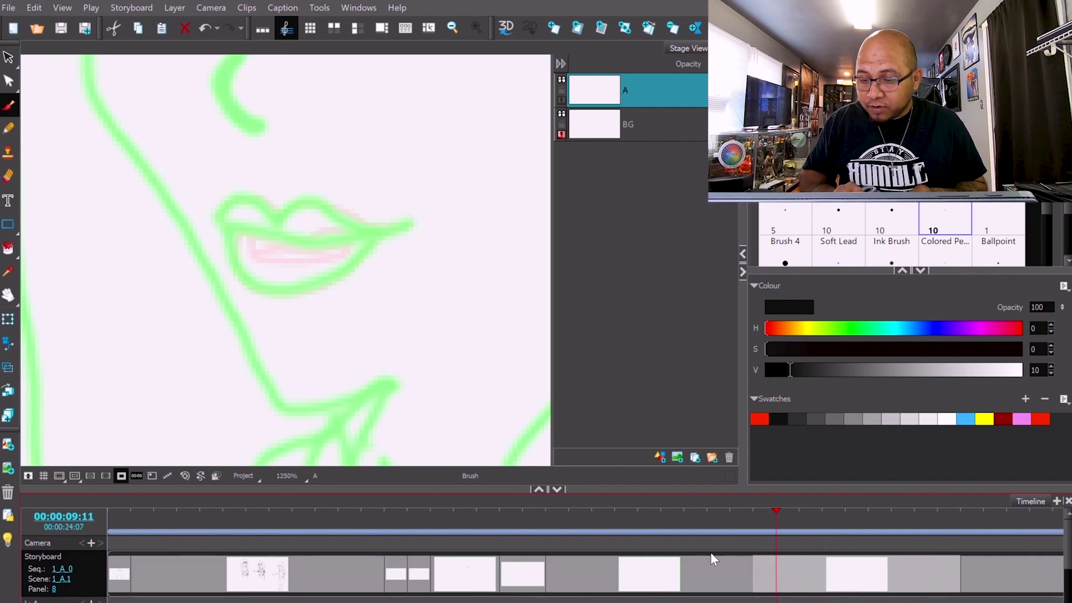
{"action": "key", "text": "period"}
{"action": "key", "text": "period"}
{"action": "key", "text": "period"}
{"action": "key", "text": "period"}
{"action": "key", "text": "period"}
{"action": "key", "text": "period"}
{"action": "key", "text": "period"}
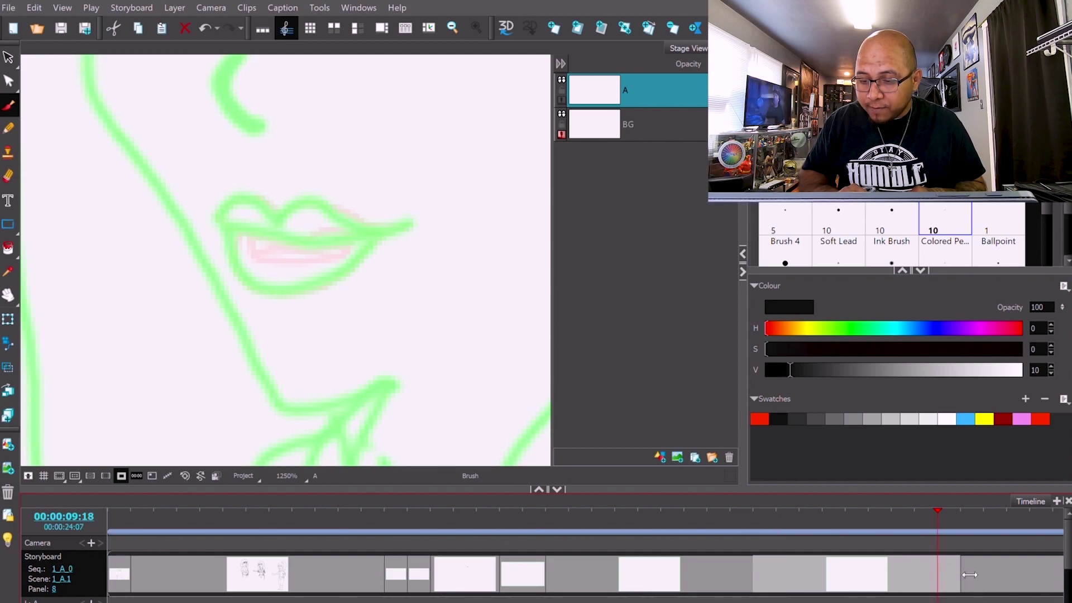
{"action": "left_click_drag", "start_coordinate": [969, 575], "coordinate": [775, 575]}
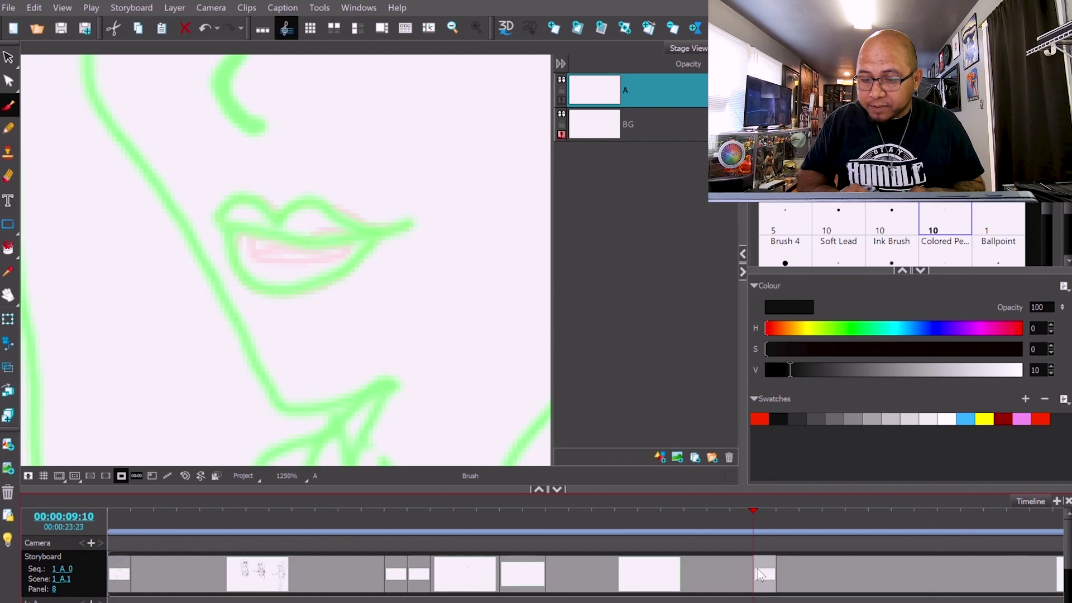
Step: Insert a new panel after the one-frame panel, at 00:00:09:11, and shorten it to eight frames
{"action": "left_click", "coordinate": [552, 28]}
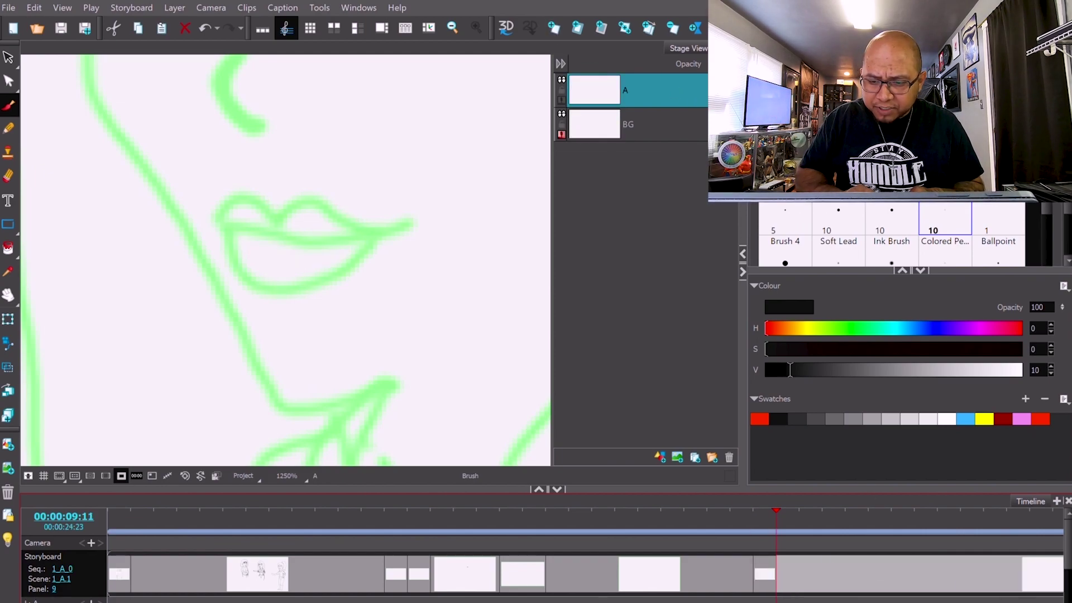
{"action": "left_click_drag", "start_coordinate": [1053, 555], "coordinate": [785, 555]}
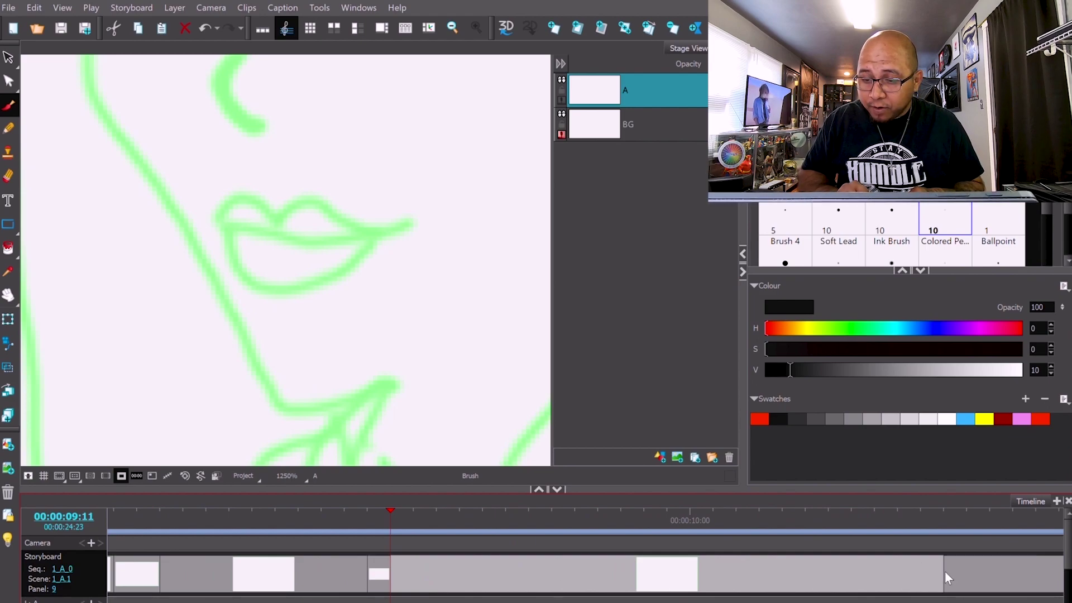
{"action": "left_click_drag", "start_coordinate": [942, 575], "coordinate": [575, 546]}
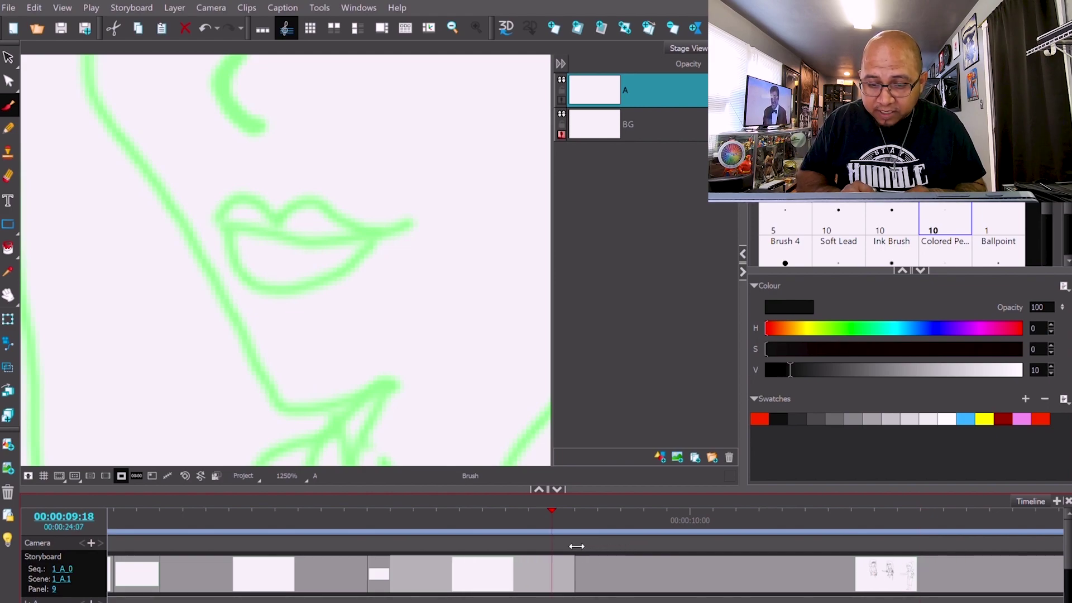
Step: Return to the empty two-frame panel at 00:00:08:23 and add a new bitmap layer to it
{"action": "left_click", "coordinate": [551, 511]}
{"action": "mouse_move", "coordinate": [550, 511]}
{"action": "left_mouse_down"}
{"action": "mouse_move", "coordinate": [471, 528]}
{"action": "mouse_move", "coordinate": [101, 533]}
{"action": "mouse_move", "coordinate": [225, 527]}
{"action": "left_mouse_up"}
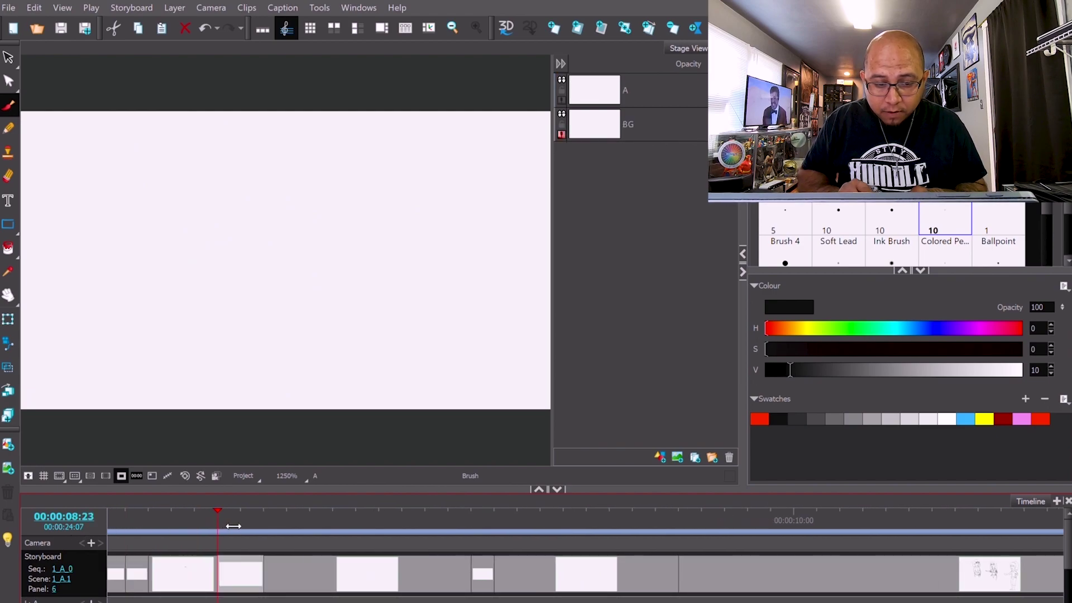
{"action": "key", "text": "comma"}
{"action": "key", "text": "period"}
{"action": "key", "text": "period"}
{"action": "key", "text": "period"}
{"action": "key", "text": "period"}
{"action": "key", "text": "period"}
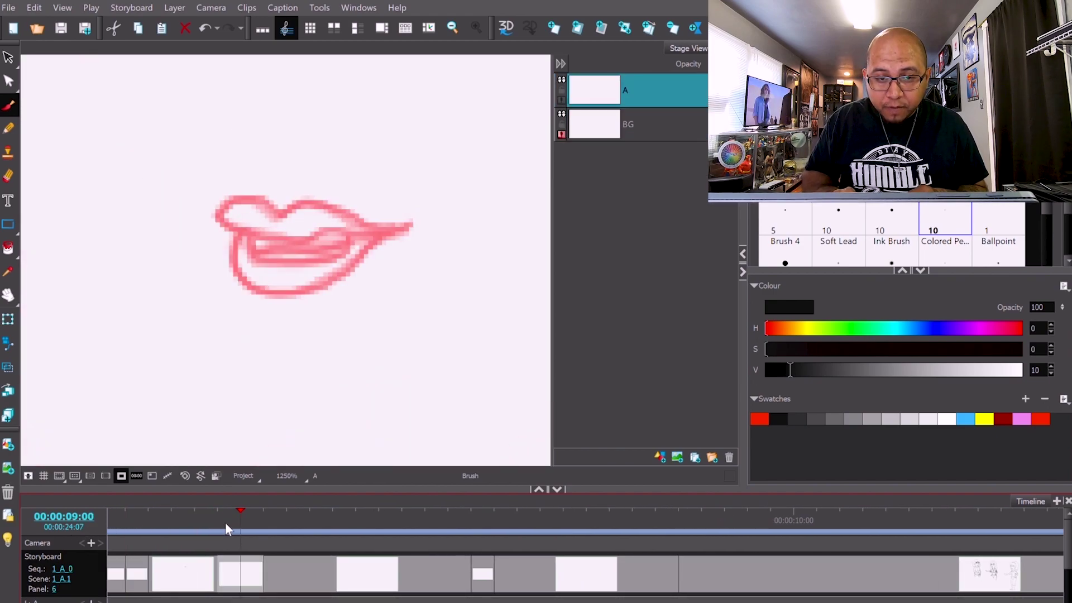
{"action": "key", "text": "comma"}
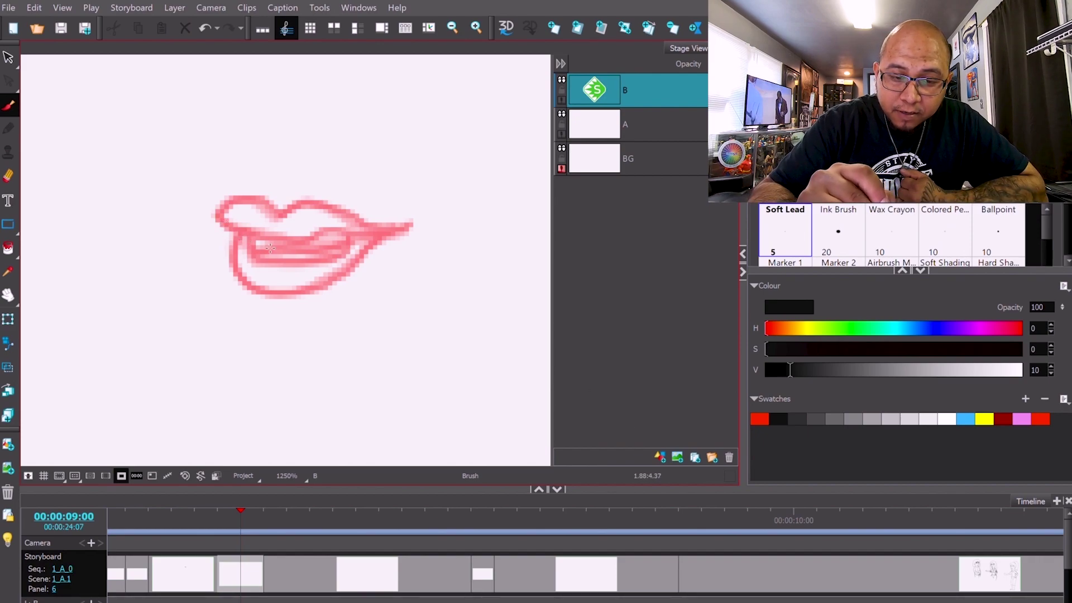
Step: Trace the mouth line and upper lip over the onion skin with the size 5 Soft Lead brush, and outline the teeth below
{"action": "left_click_drag", "start_coordinate": [216, 218], "coordinate": [282, 244]}
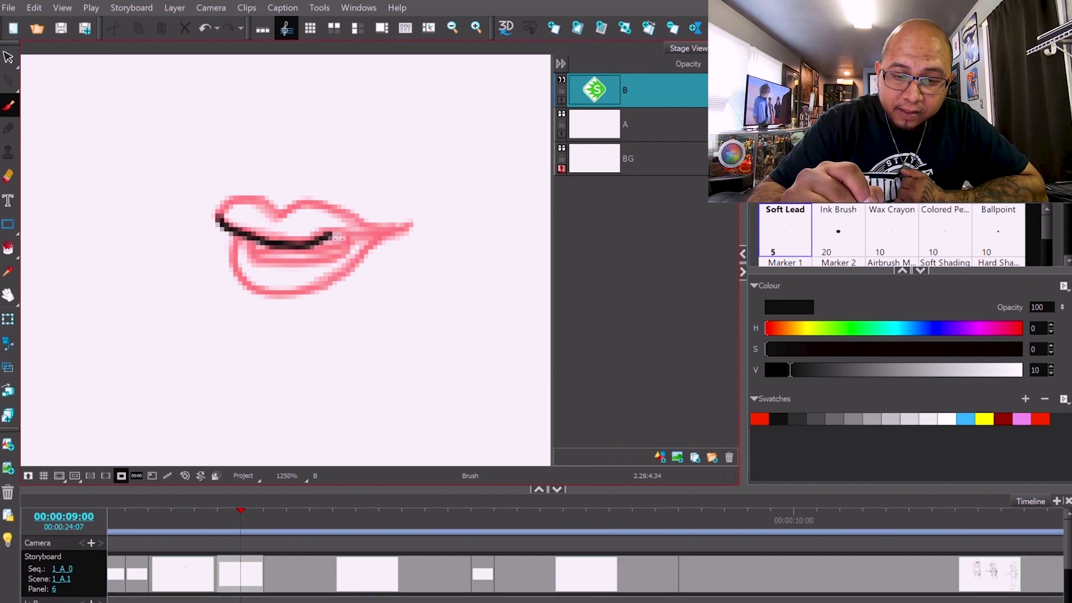
{"action": "left_click_drag", "start_coordinate": [396, 241], "coordinate": [412, 225]}
{"action": "mouse_move", "coordinate": [222, 227]}
{"action": "left_mouse_down"}
{"action": "mouse_move", "coordinate": [259, 205]}
{"action": "mouse_move", "coordinate": [287, 223]}
{"action": "mouse_move", "coordinate": [319, 210]}
{"action": "mouse_move", "coordinate": [409, 234]}
{"action": "left_mouse_up"}
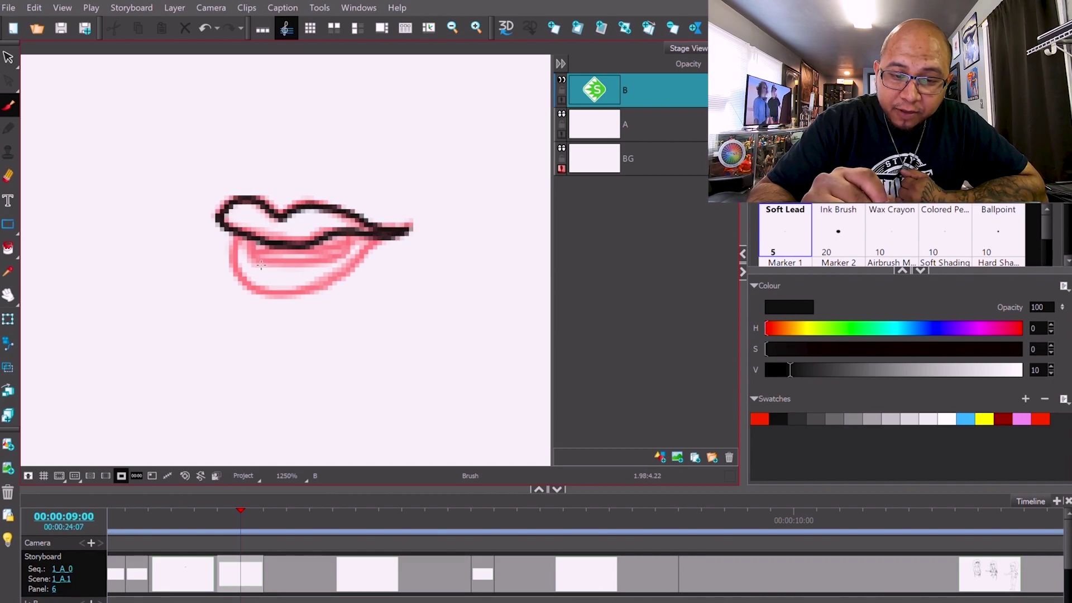
{"action": "left_click_drag", "start_coordinate": [249, 239], "coordinate": [300, 267]}
{"action": "left_click_drag", "start_coordinate": [349, 244], "coordinate": [347, 255]}
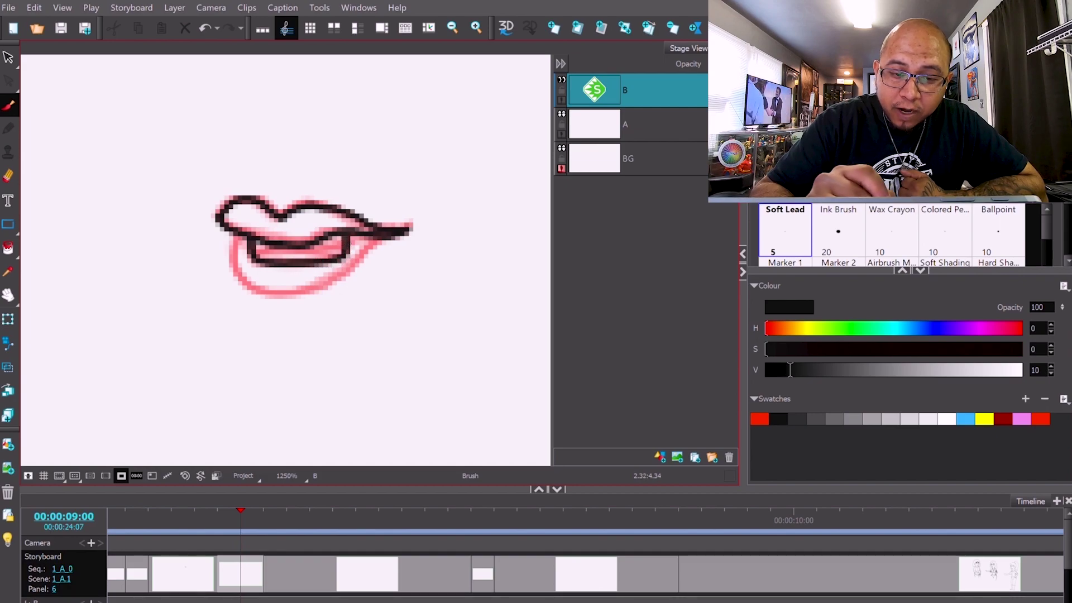
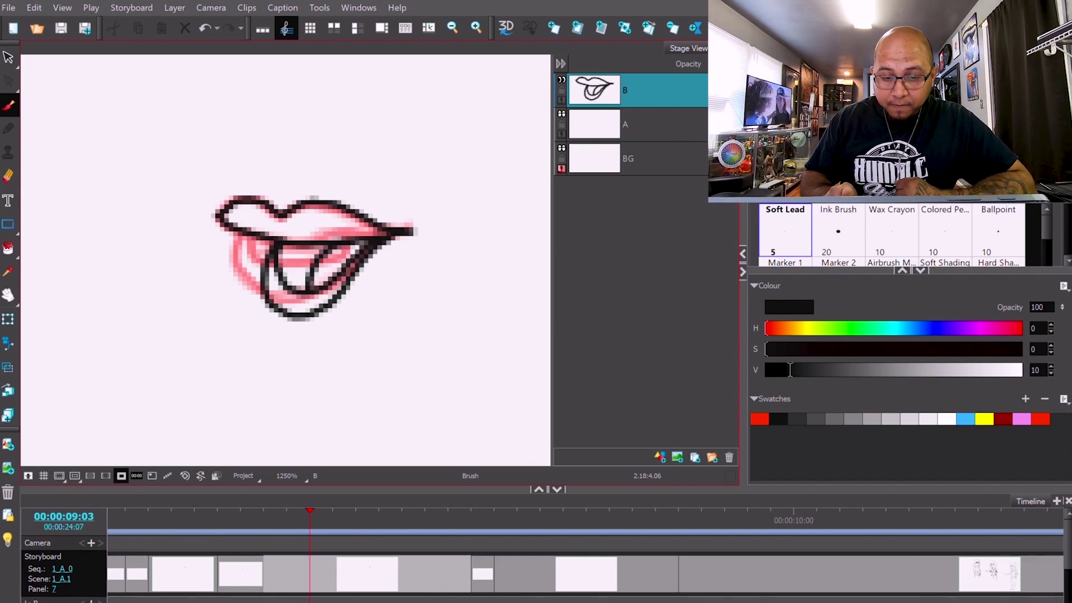
Step: Flip back and forth between the panels at 00:00:09:10 and 00:00:09:11 to compare the onion-skinned mouth shapes
{"action": "key", "text": "period"}
{"action": "key", "text": "period"}
{"action": "key", "text": "period"}
{"action": "key", "text": "period"}
{"action": "key", "text": "period"}
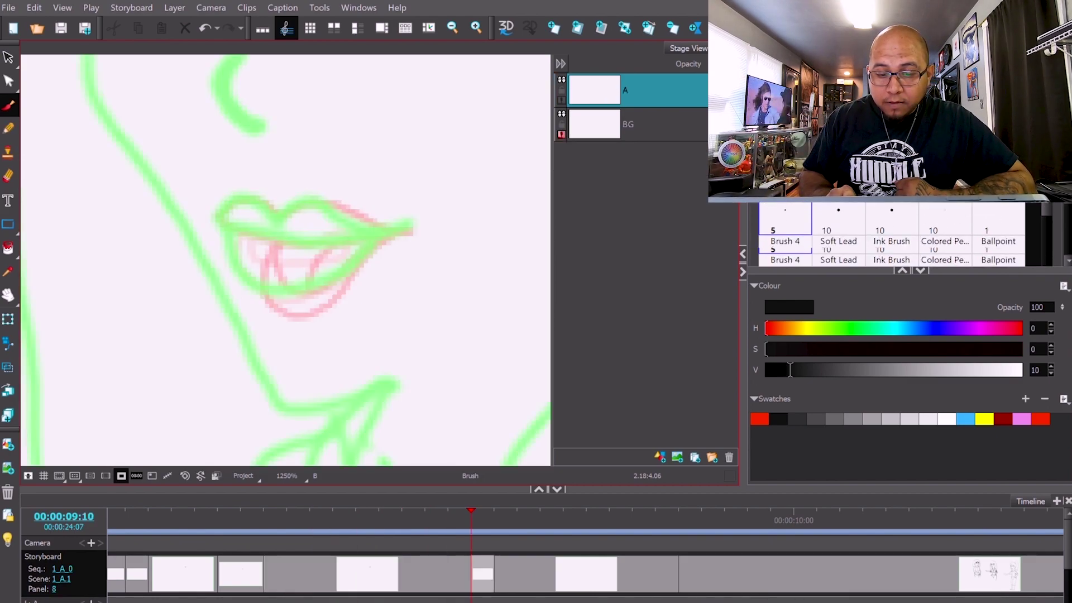
{"action": "key", "text": "Left"}
{"action": "key", "text": "Right"}
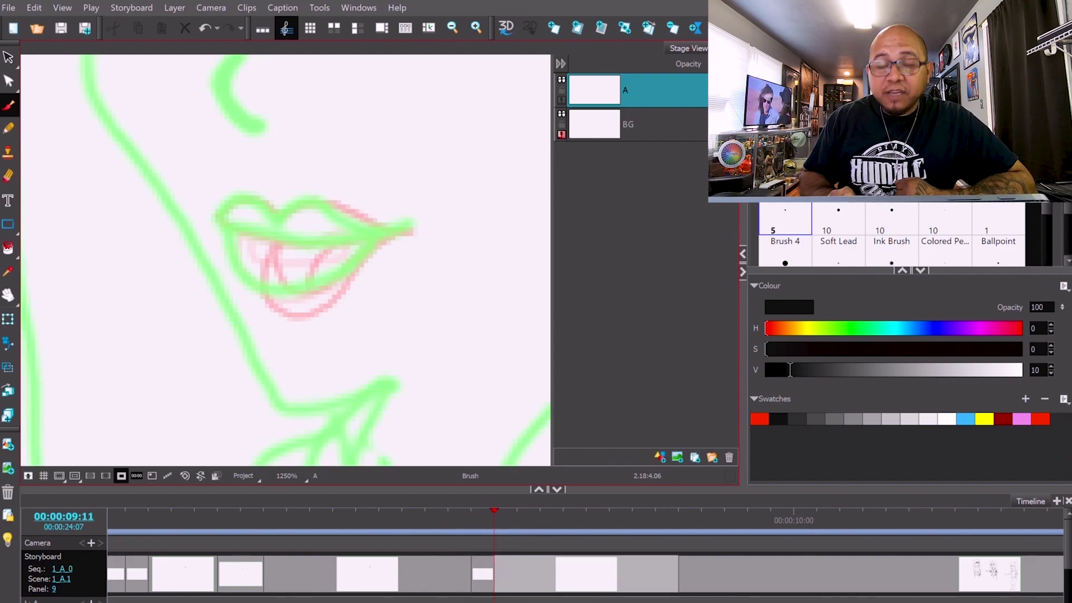
{"action": "key", "text": "Left"}
{"action": "key", "text": "Right"}
{"action": "key", "text": "Left"}
{"action": "key", "text": "Right"}
{"action": "key", "text": "Left"}
{"action": "key", "text": "Right"}
{"action": "key", "text": "Left"}
{"action": "key", "text": "Right"}
{"action": "key", "text": "Right"}
{"action": "key", "text": "Right"}
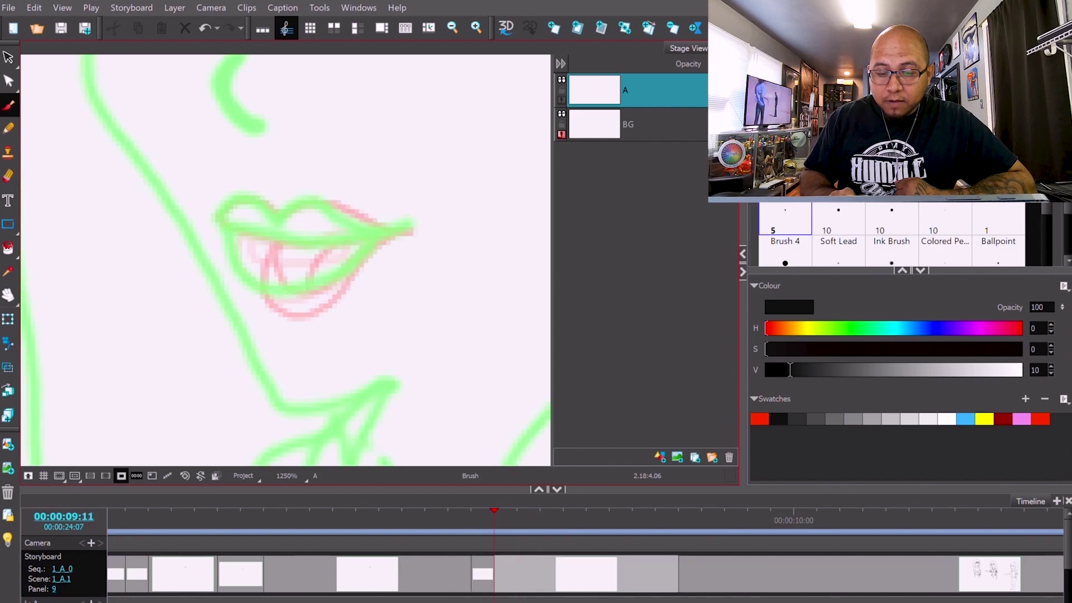
Step: Add a new bitmap layer to the one-frame panel at 00:00:09:10 and trace the mouth line and upper lip over the onion skin
{"action": "key", "text": "Left"}
{"action": "left_click_drag", "start_coordinate": [218, 216], "coordinate": [302, 249]}
{"action": "key", "text": "ctrl+z"}
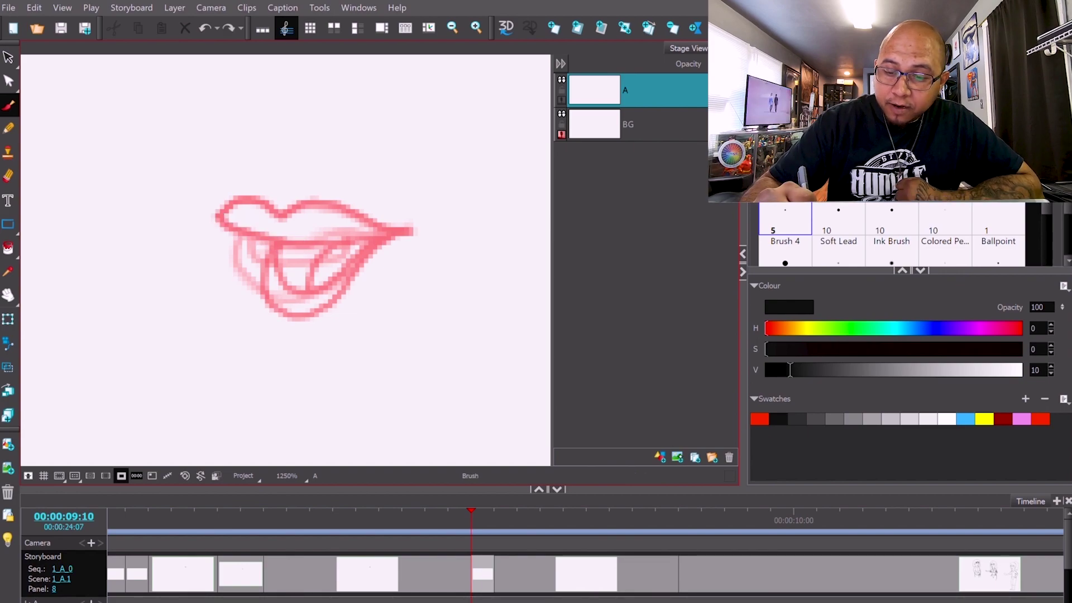
{"action": "key", "text": "ctrl+b"}
{"action": "mouse_move", "coordinate": [213, 217]}
{"action": "left_mouse_down"}
{"action": "mouse_move", "coordinate": [359, 242]}
{"action": "mouse_move", "coordinate": [410, 228]}
{"action": "left_mouse_up"}
{"action": "mouse_move", "coordinate": [216, 216]}
{"action": "left_mouse_down"}
{"action": "mouse_move", "coordinate": [326, 205]}
{"action": "mouse_move", "coordinate": [385, 234]}
{"action": "mouse_move", "coordinate": [410, 231]}
{"action": "left_mouse_up"}
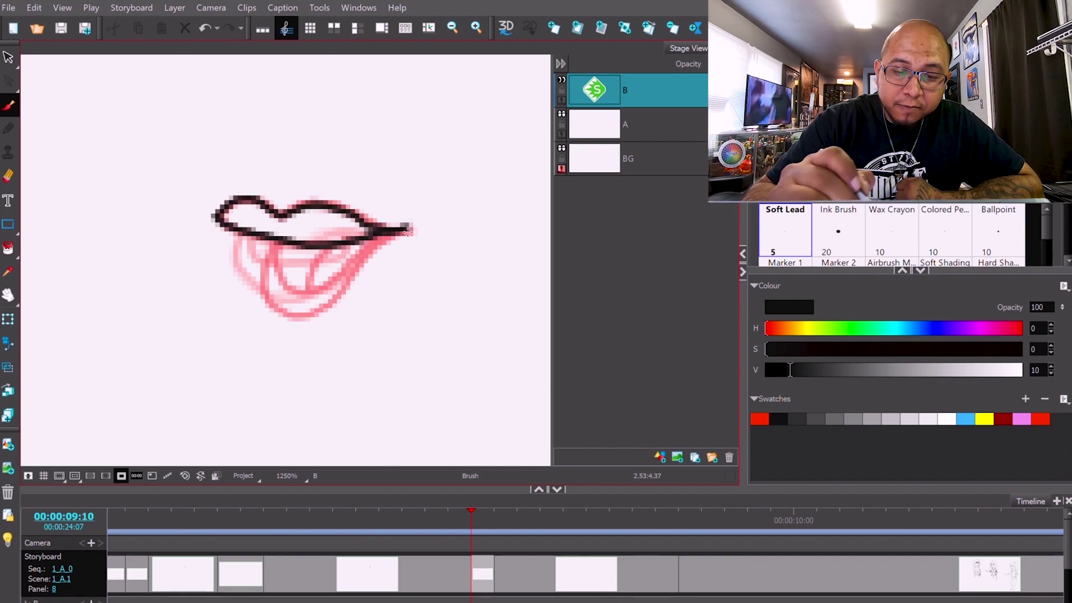
Step: Outline the teeth with their dividing lines below the mouth line and draw the lower lip curve around them
{"action": "mouse_move", "coordinate": [255, 238]}
{"action": "left_mouse_down"}
{"action": "mouse_move", "coordinate": [262, 262]}
{"action": "mouse_move", "coordinate": [303, 269]}
{"action": "left_mouse_up"}
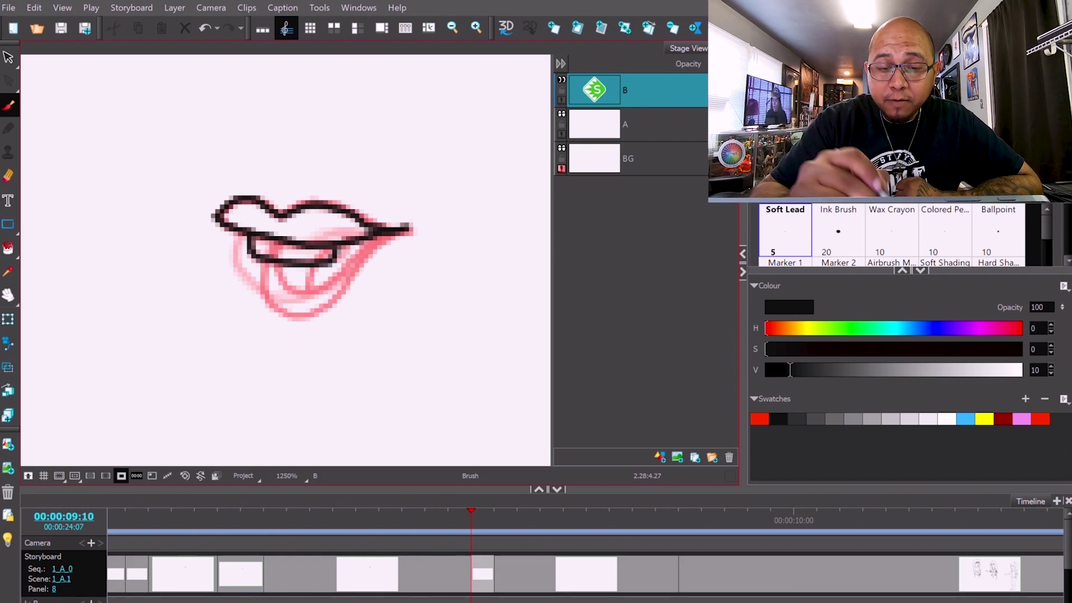
{"action": "mouse_move", "coordinate": [326, 263]}
{"action": "left_mouse_down"}
{"action": "mouse_move", "coordinate": [306, 246]}
{"action": "mouse_move", "coordinate": [273, 264]}
{"action": "left_mouse_up"}
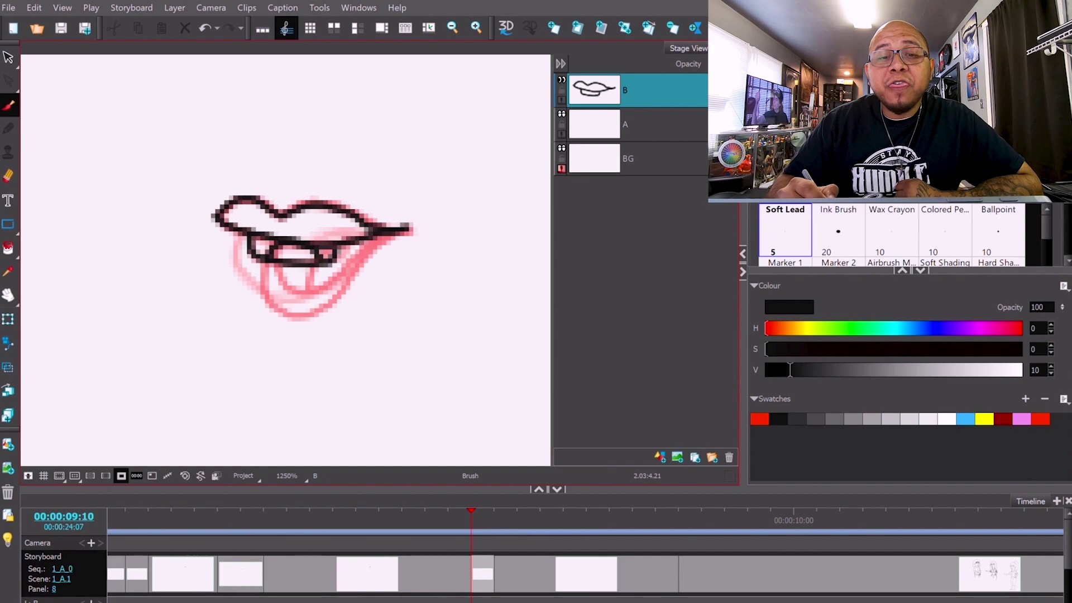
{"action": "mouse_move", "coordinate": [238, 237]}
{"action": "left_mouse_down"}
{"action": "mouse_move", "coordinate": [252, 283]}
{"action": "mouse_move", "coordinate": [297, 307]}
{"action": "mouse_move", "coordinate": [347, 286]}
{"action": "mouse_move", "coordinate": [403, 238]}
{"action": "left_mouse_up"}
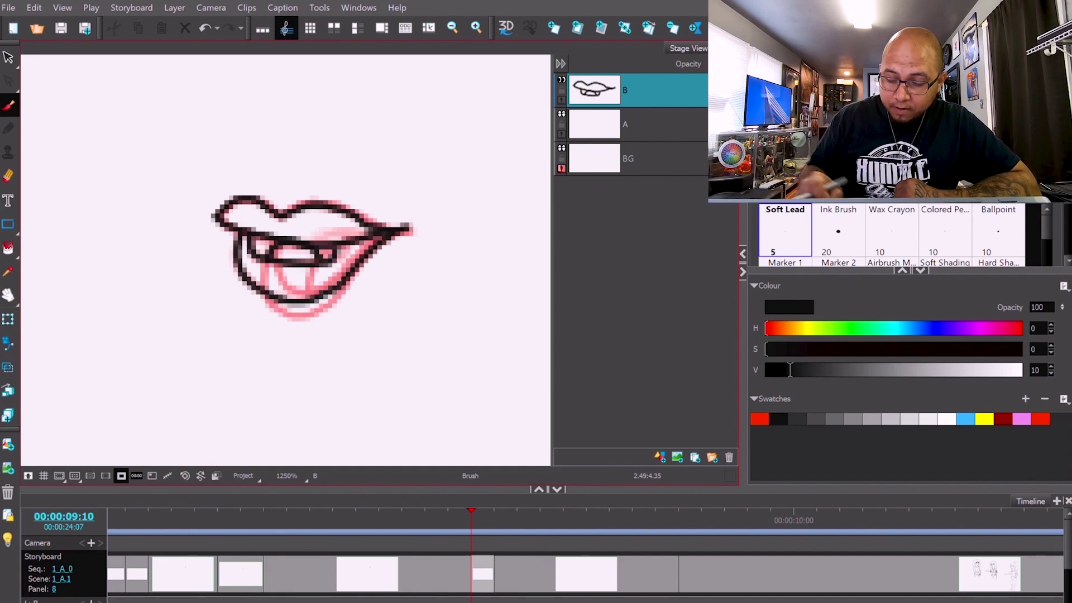
Step: Add a new bitmap layer to the eight-frame panel starting at 00:00:09:11 and set the brush colour to the near-black swatch
{"action": "key", "text": "period"}
{"action": "key", "text": "period"}
{"action": "key", "text": "period"}
{"action": "key", "text": "period"}
{"action": "key", "text": "period"}
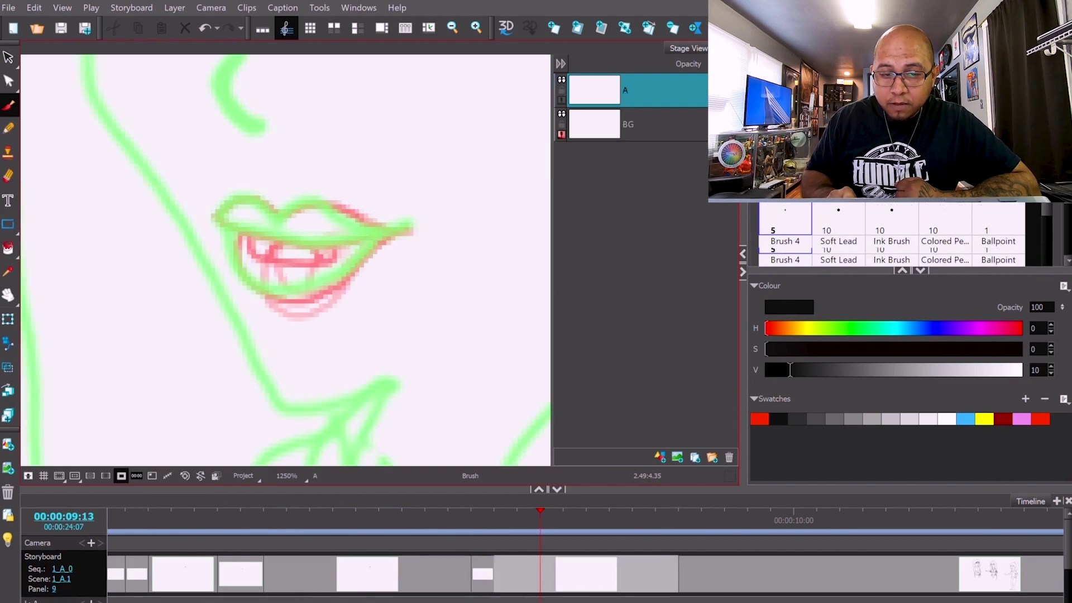
{"action": "key", "text": "comma"}
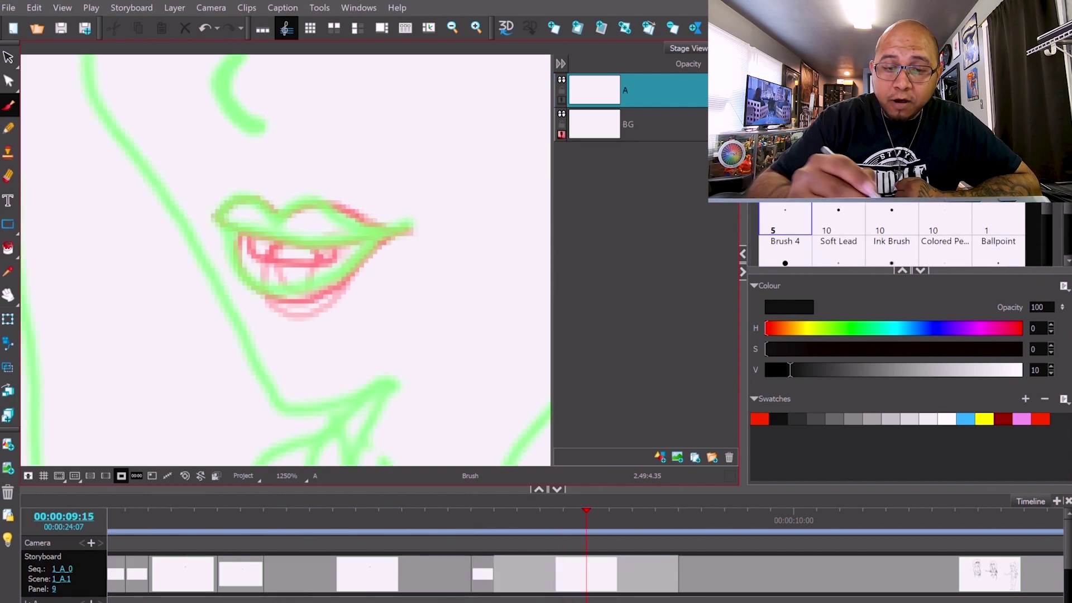
{"action": "left_click_drag", "start_coordinate": [215, 214], "coordinate": [317, 252]}
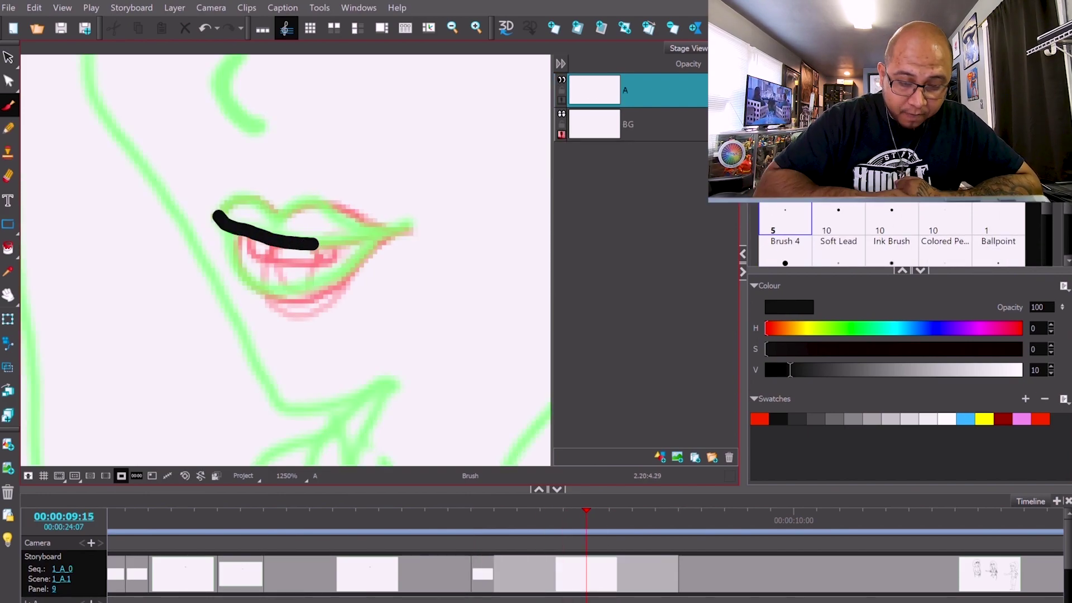
{"action": "key", "text": "ctrl+z"}
{"action": "key", "text": "ctrl+b"}
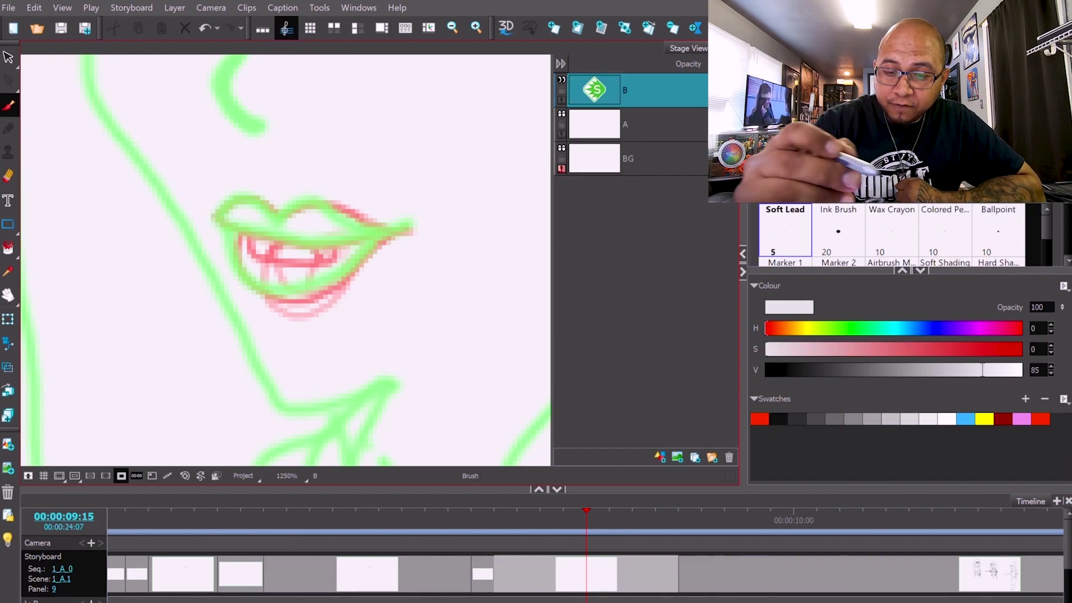
{"action": "left_click_drag", "start_coordinate": [219, 219], "coordinate": [350, 241]}
{"action": "key", "text": "ctrl+z"}
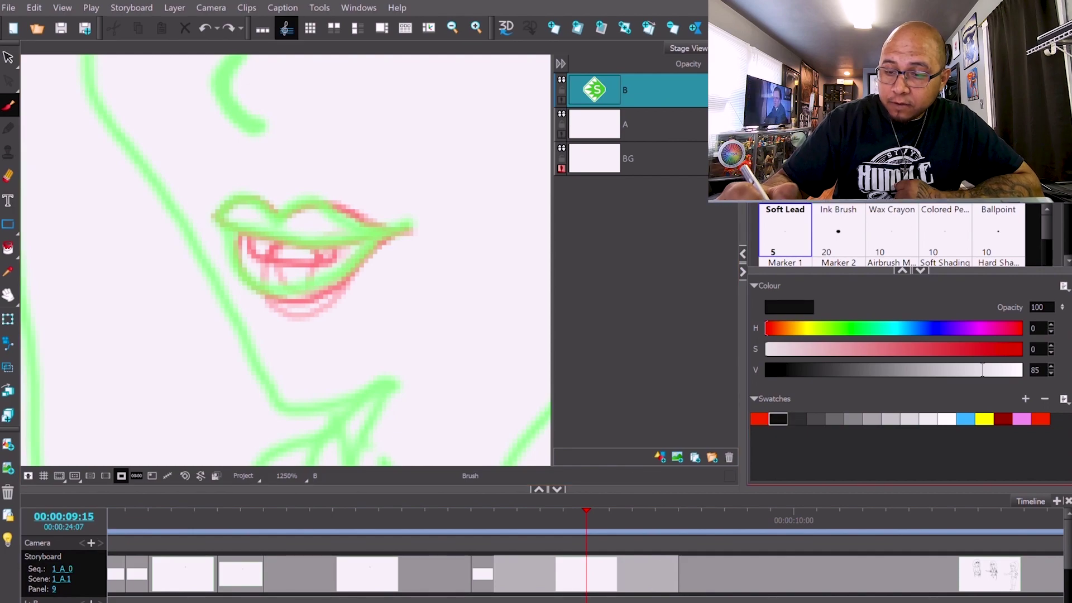
{"action": "left_click", "coordinate": [778, 419]}
{"action": "mouse_move", "coordinate": [215, 216]}
{"action": "left_mouse_down"}
{"action": "mouse_move", "coordinate": [316, 248]}
{"action": "mouse_move", "coordinate": [409, 229]}
{"action": "left_mouse_up"}
{"action": "left_click_drag", "start_coordinate": [244, 210], "coordinate": [286, 226]}
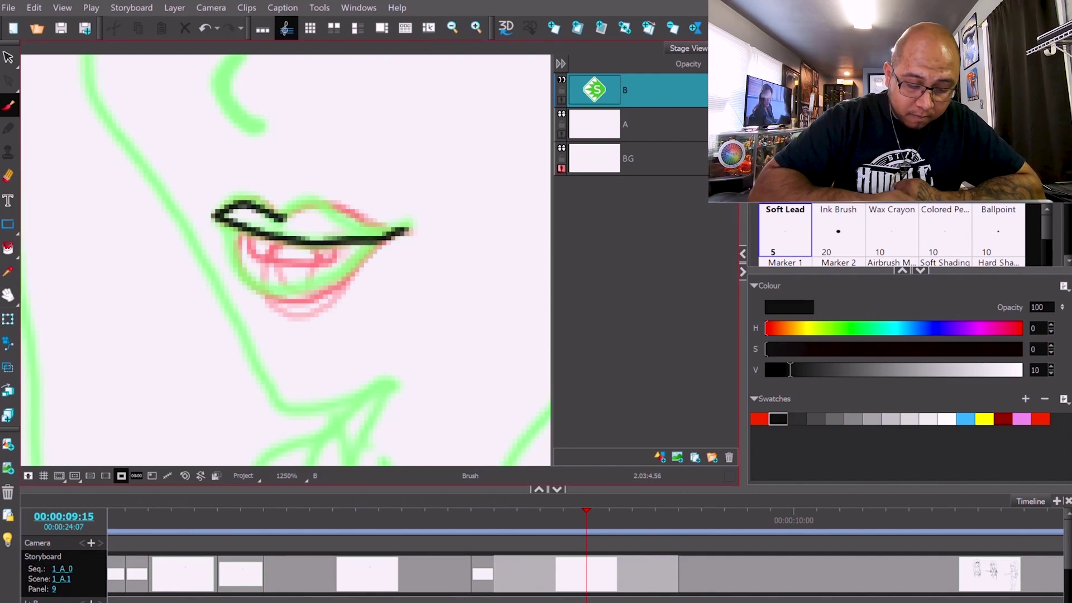
{"action": "key", "text": "ctrl+z"}
{"action": "mouse_move", "coordinate": [215, 216]}
{"action": "left_mouse_down"}
{"action": "mouse_move", "coordinate": [310, 196]}
{"action": "mouse_move", "coordinate": [406, 239]}
{"action": "mouse_move", "coordinate": [412, 232]}
{"action": "left_mouse_up"}
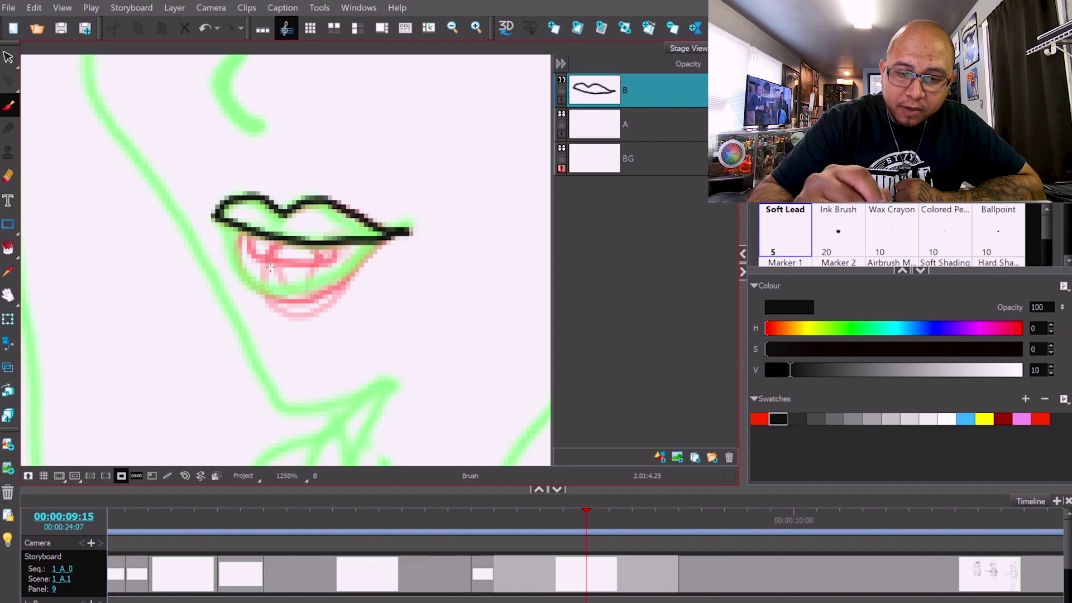
{"action": "key", "text": "ctrl+z"}
{"action": "key", "text": "ctrl+z"}
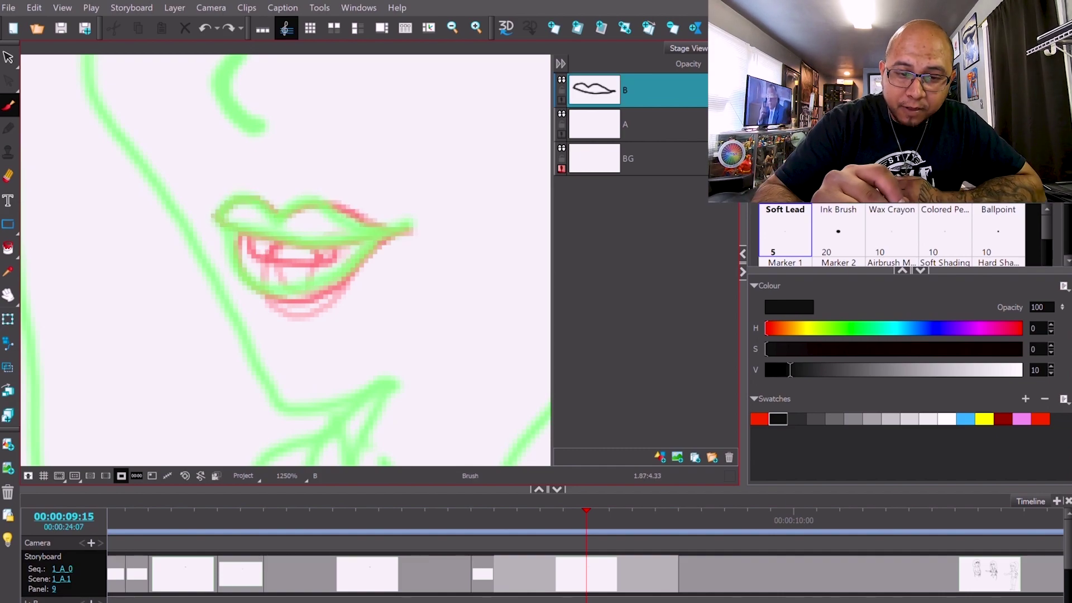
Step: Trace a wavy mouth line and the upper lip over the onion skin, and outline the teeth and lower lip beneath
{"action": "mouse_move", "coordinate": [216, 217]}
{"action": "left_mouse_down"}
{"action": "mouse_move", "coordinate": [287, 244]}
{"action": "mouse_move", "coordinate": [385, 240]}
{"action": "left_mouse_up"}
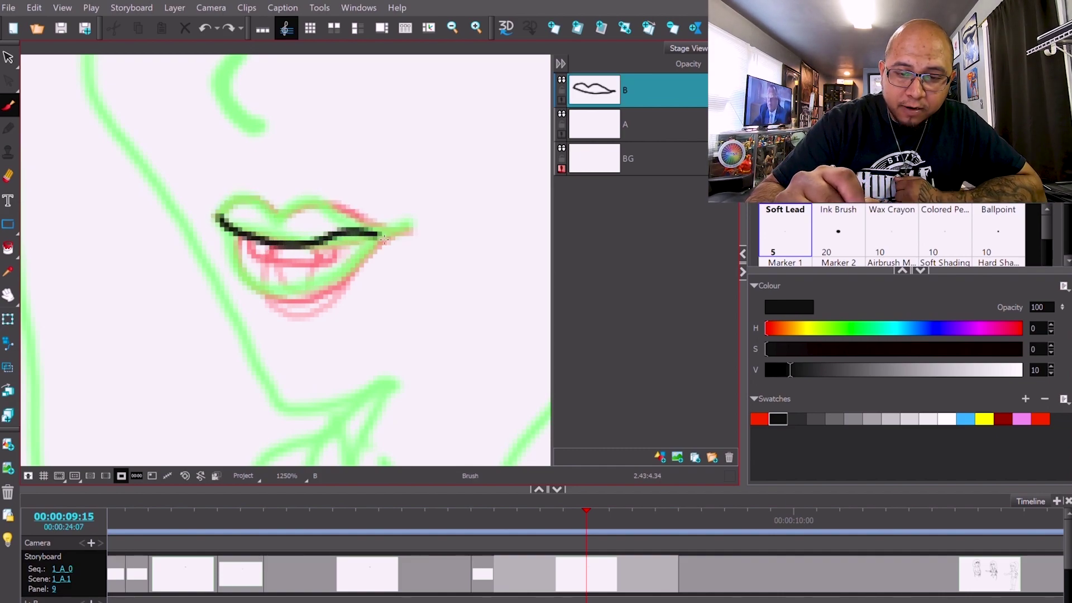
{"action": "mouse_move", "coordinate": [220, 219]}
{"action": "left_mouse_down"}
{"action": "mouse_move", "coordinate": [257, 206]}
{"action": "mouse_move", "coordinate": [289, 220]}
{"action": "mouse_move", "coordinate": [323, 205]}
{"action": "mouse_move", "coordinate": [405, 235]}
{"action": "left_mouse_up"}
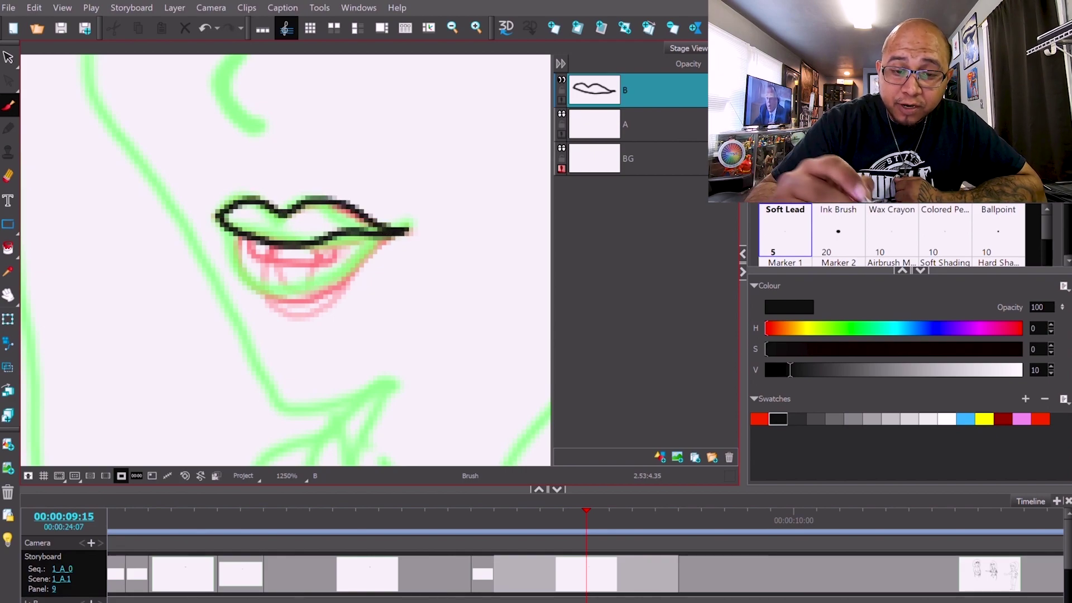
{"action": "mouse_move", "coordinate": [261, 244]}
{"action": "left_mouse_down"}
{"action": "mouse_move", "coordinate": [271, 270]}
{"action": "mouse_move", "coordinate": [310, 272]}
{"action": "mouse_move", "coordinate": [350, 263]}
{"action": "mouse_move", "coordinate": [347, 234]}
{"action": "left_mouse_up"}
{"action": "key", "text": "ctrl+z"}
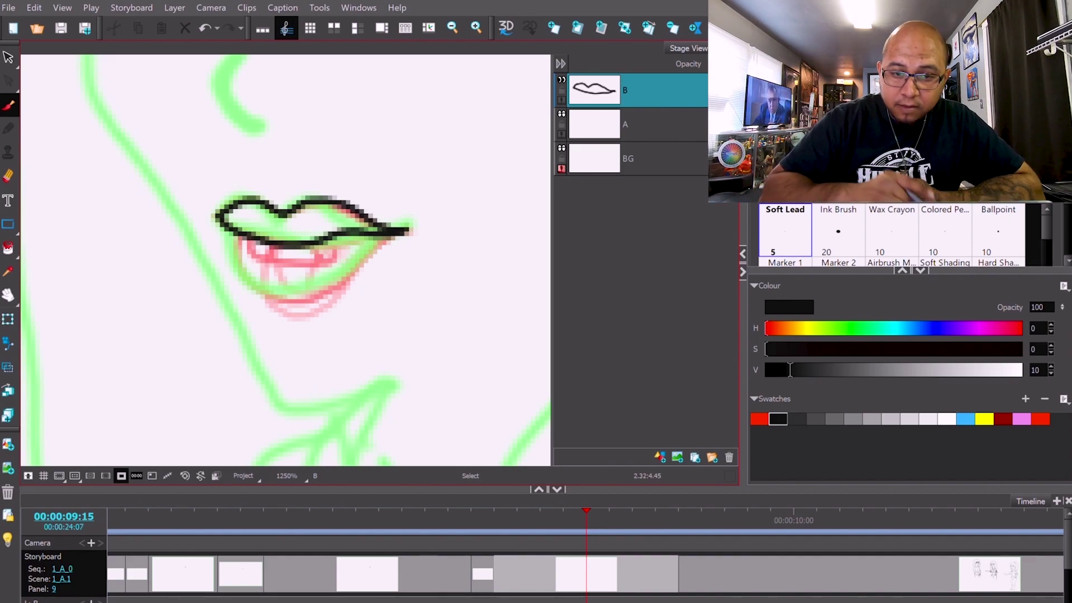
{"action": "mouse_move", "coordinate": [250, 243]}
{"action": "left_mouse_down"}
{"action": "mouse_move", "coordinate": [343, 260]}
{"action": "mouse_move", "coordinate": [347, 239]}
{"action": "left_mouse_up"}
{"action": "mouse_move", "coordinate": [248, 239]}
{"action": "left_mouse_down"}
{"action": "mouse_move", "coordinate": [246, 278]}
{"action": "mouse_move", "coordinate": [294, 300]}
{"action": "mouse_move", "coordinate": [336, 290]}
{"action": "mouse_move", "coordinate": [394, 235]}
{"action": "left_mouse_up"}
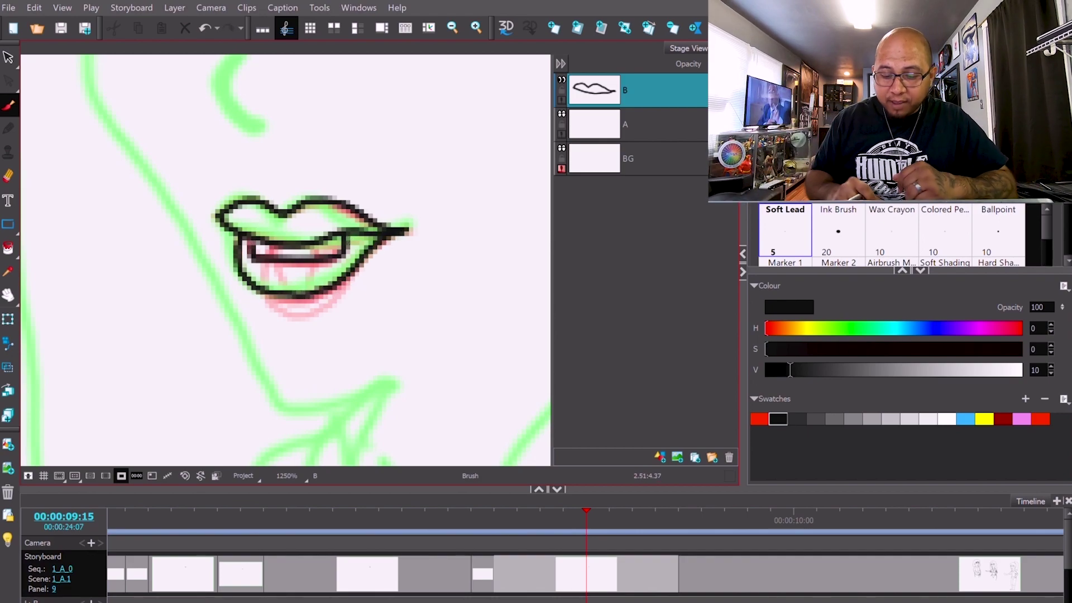
Step: Step back and forth through the mouth panels between 00:00:08:12 and 00:00:09:19 to compare the successive mouth shapes with onion skin on
{"action": "key", "text": "."}
{"action": "key", "text": "."}
{"action": "key", "text": "."}
{"action": "key", "text": "."}
{"action": "key", "text": "."}
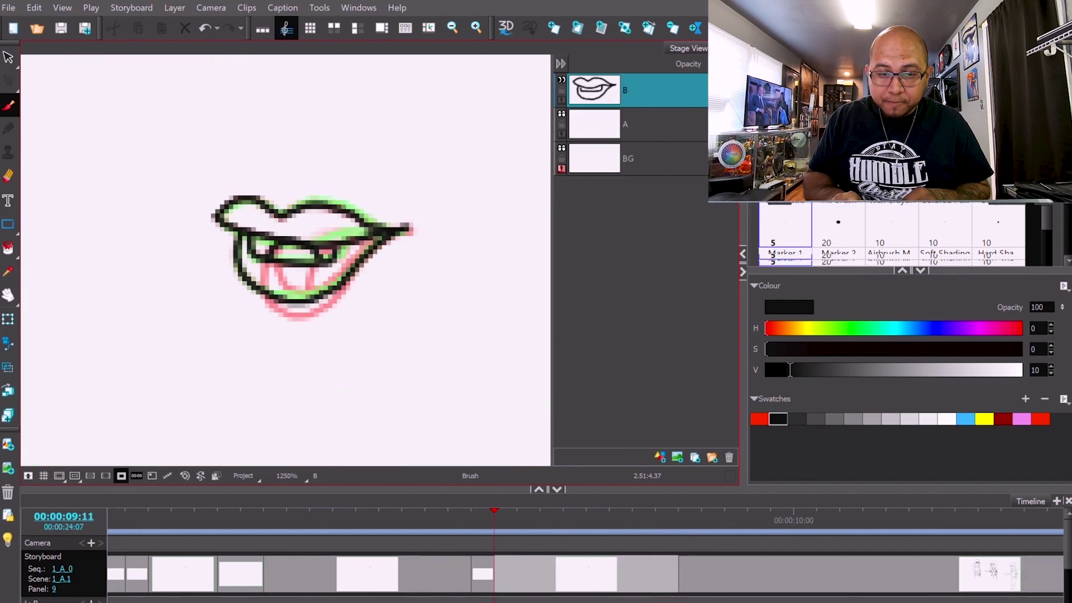
{"action": "key", "text": "Left"}
{"action": "key", "text": "Left"}
{"action": "key", "text": "Left"}
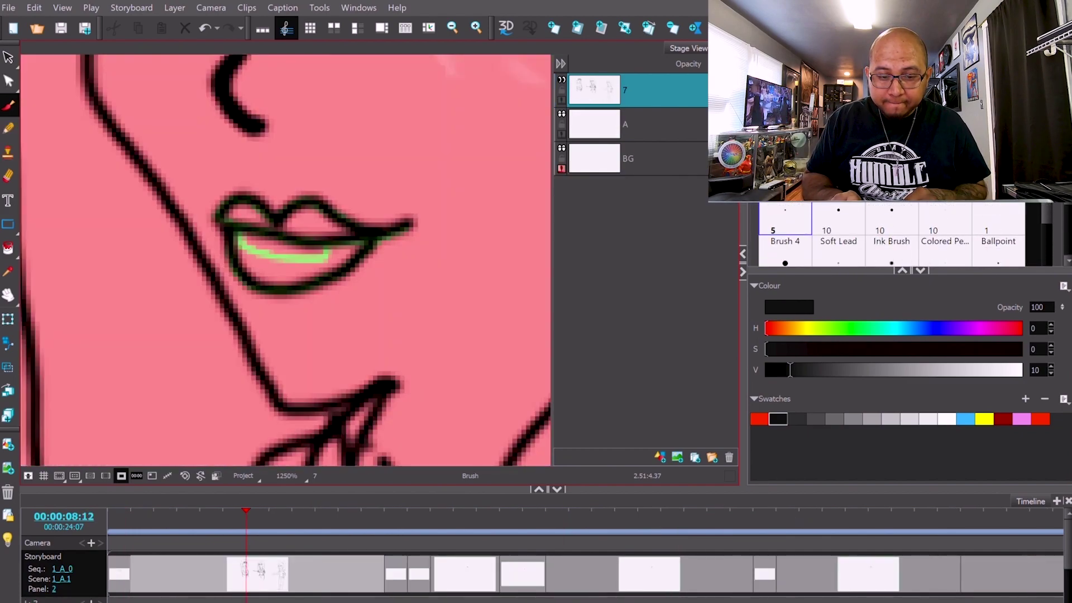
{"action": "key", "text": "Right"}
{"action": "key", "text": "Right"}
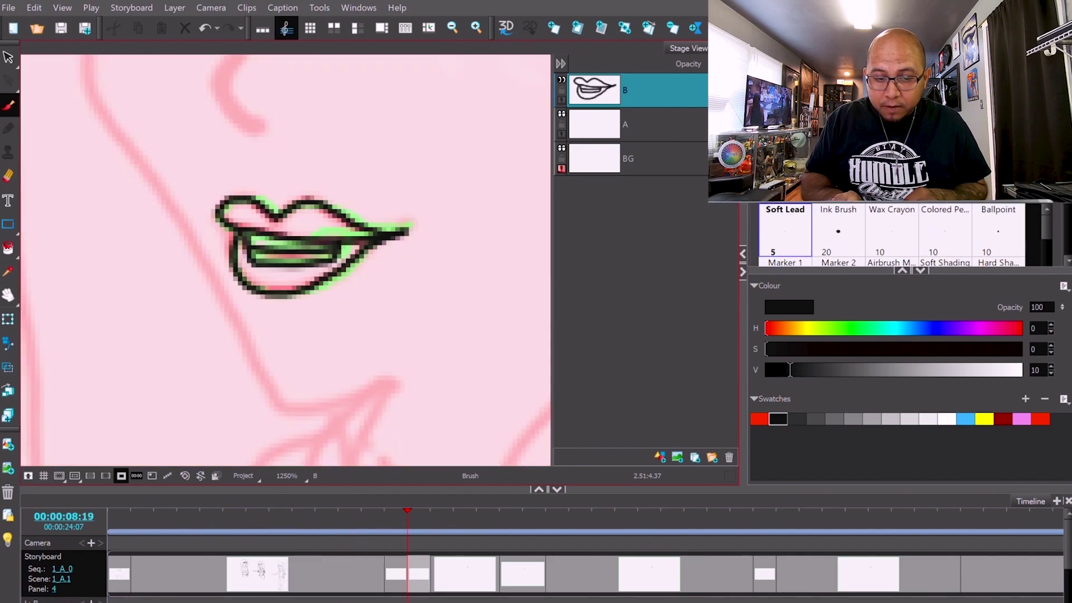
{"action": "key", "text": "Right"}
{"action": "key", "text": "Right"}
{"action": "key", "text": "Right"}
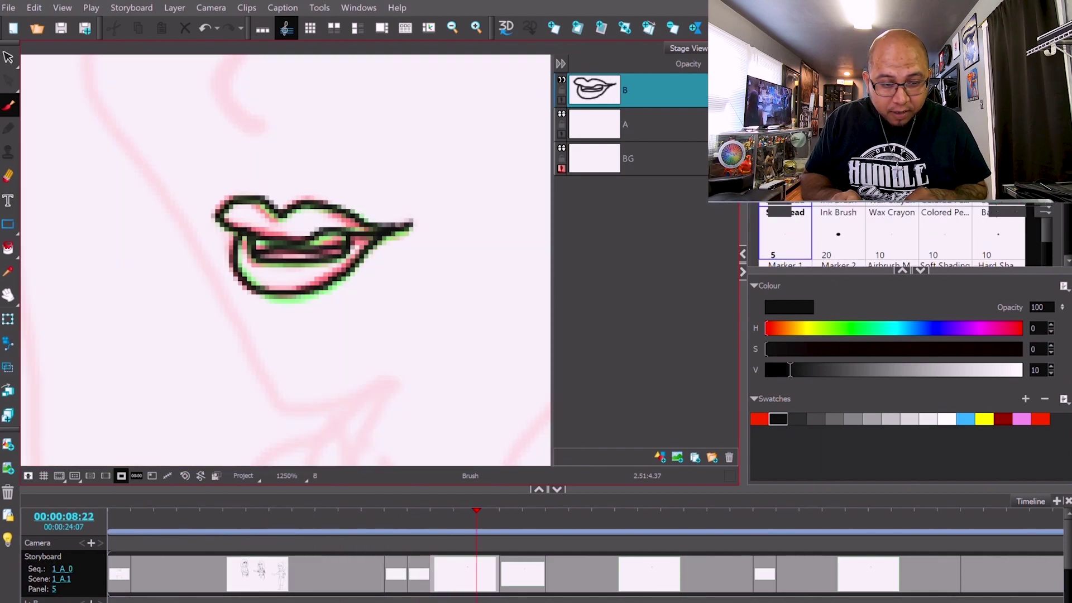
{"action": "key", "text": "Right"}
{"action": "key", "text": "Right"}
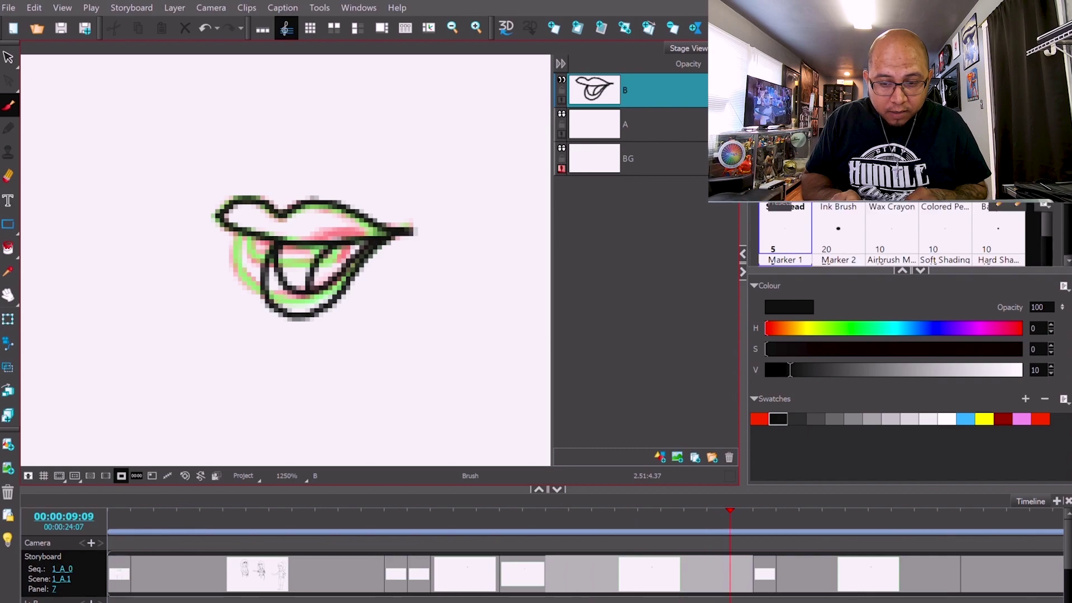
{"action": "key", "text": "Right"}
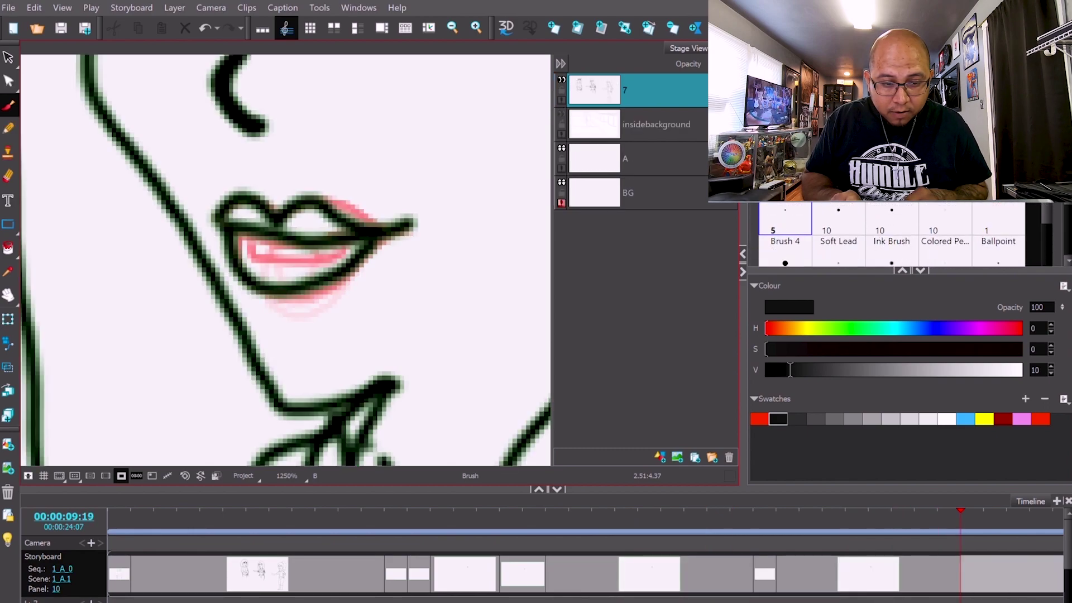
{"action": "key", "text": "Left"}
{"action": "key", "text": "Left"}
{"action": "key", "text": "Left"}
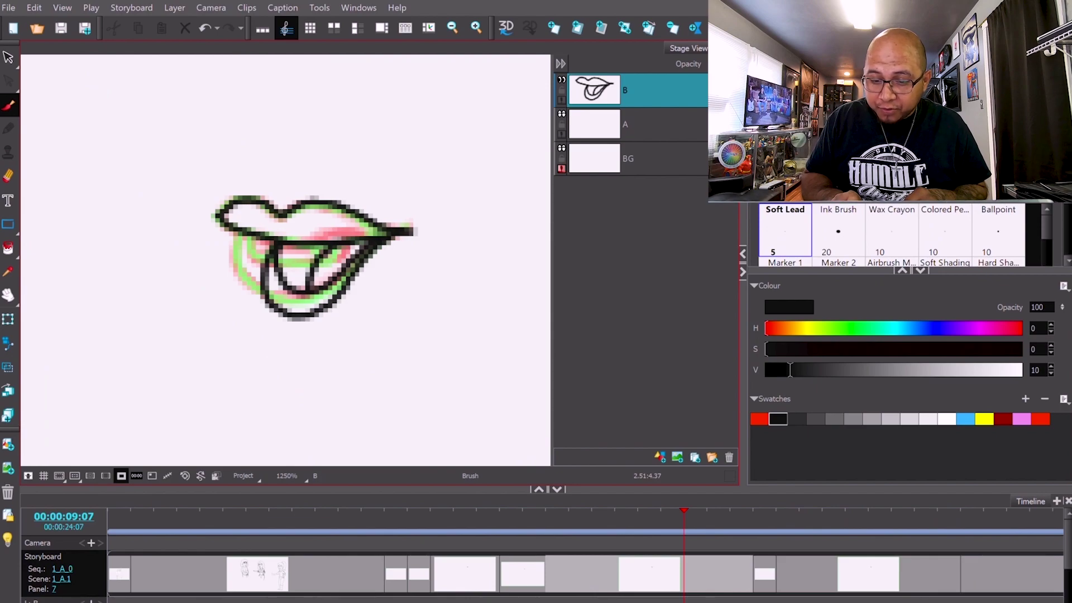
{"action": "key", "text": "Left"}
{"action": "key", "text": "Left"}
{"action": "key", "text": "Left"}
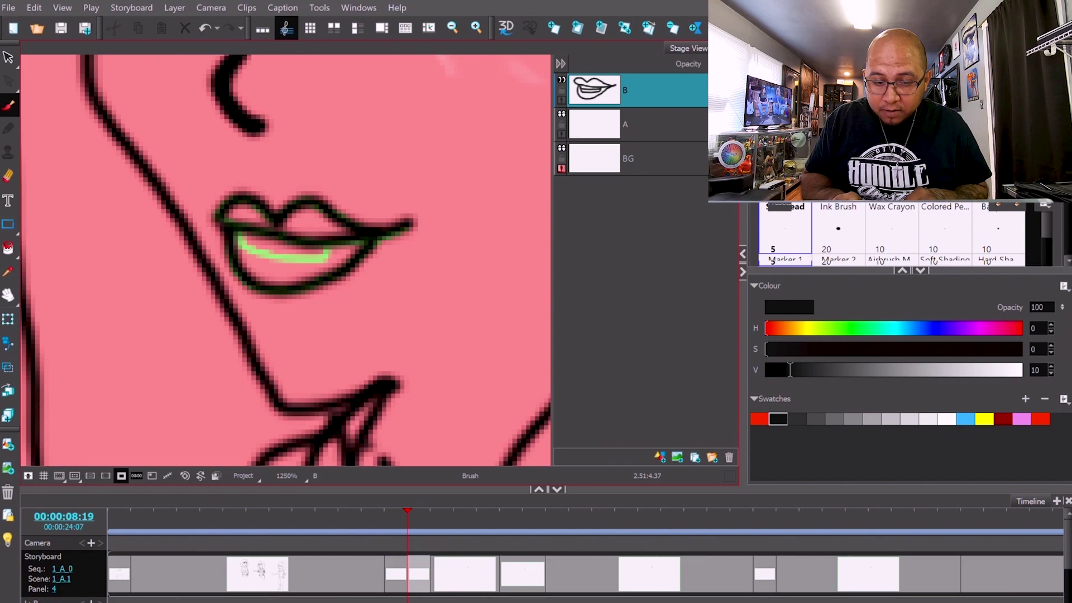
{"action": "key", "text": "Left"}
{"action": "key", "text": "Left"}
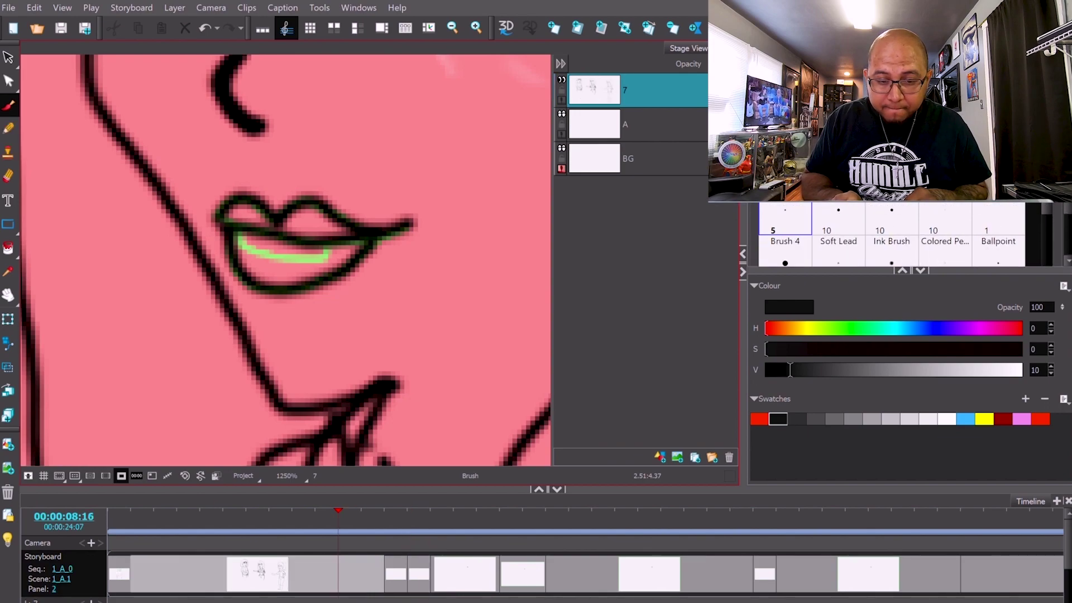
{"action": "key", "text": "Right"}
{"action": "key", "text": "Right"}
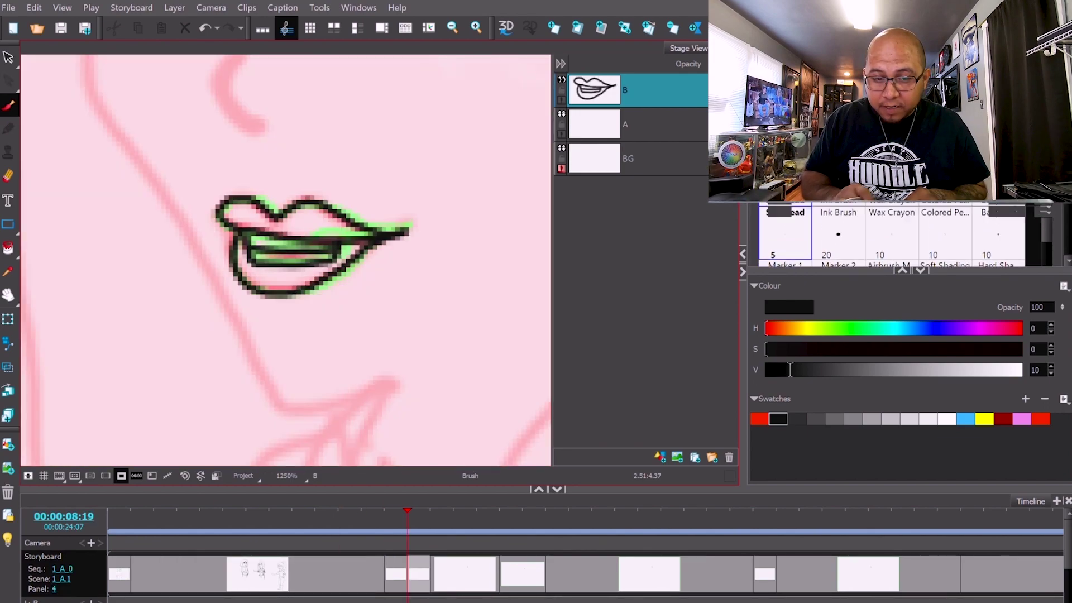
{"action": "key", "text": "Left"}
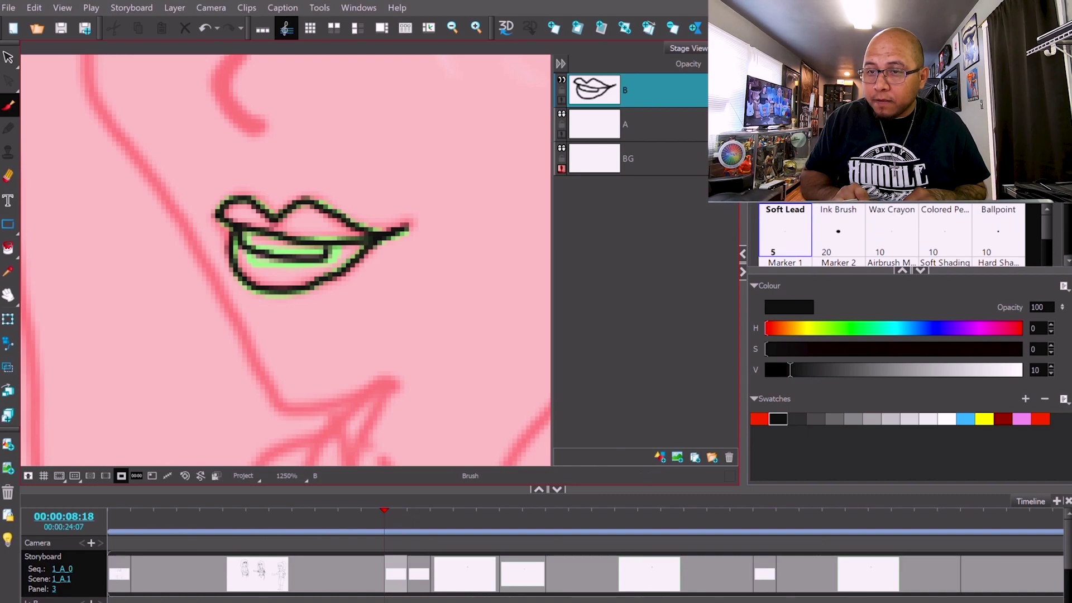
Step: Turn off the onion skin and play back the mouth animation from 00:00:08:18
{"action": "key", "text": "alt+o"}
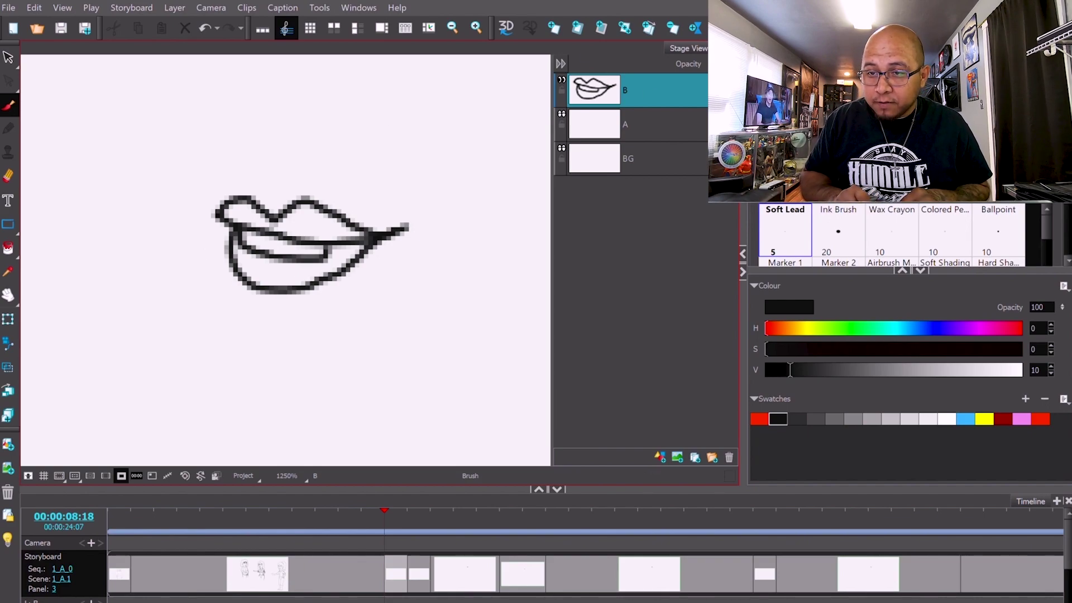
{"action": "key", "text": "Return"}
{"action": "key", "text": "Return"}
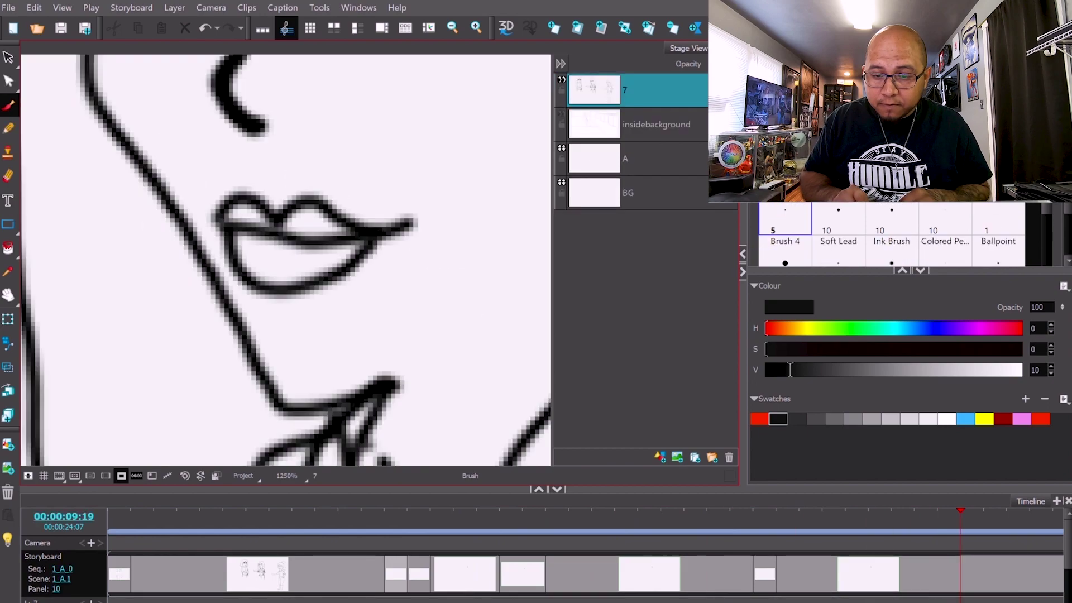
Step: Return the playhead to 00:00:08:18 and step forward and back through the mouth panels to review the motion without onion skin
{"action": "left_click", "coordinate": [383, 515]}
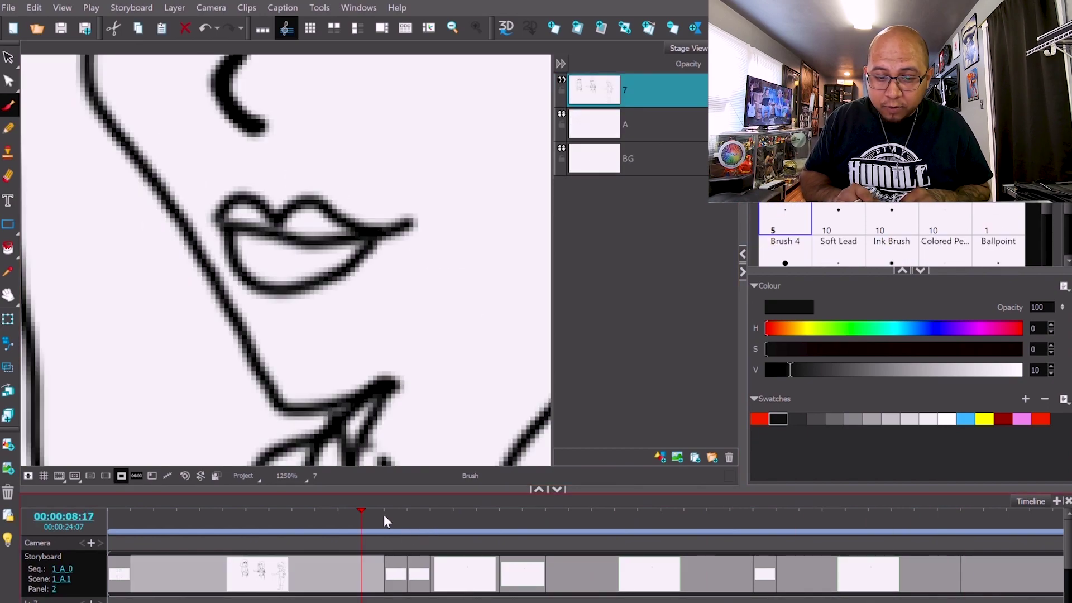
{"action": "left_click_drag", "start_coordinate": [359, 509], "coordinate": [379, 512]}
{"action": "left_click", "coordinate": [389, 511]}
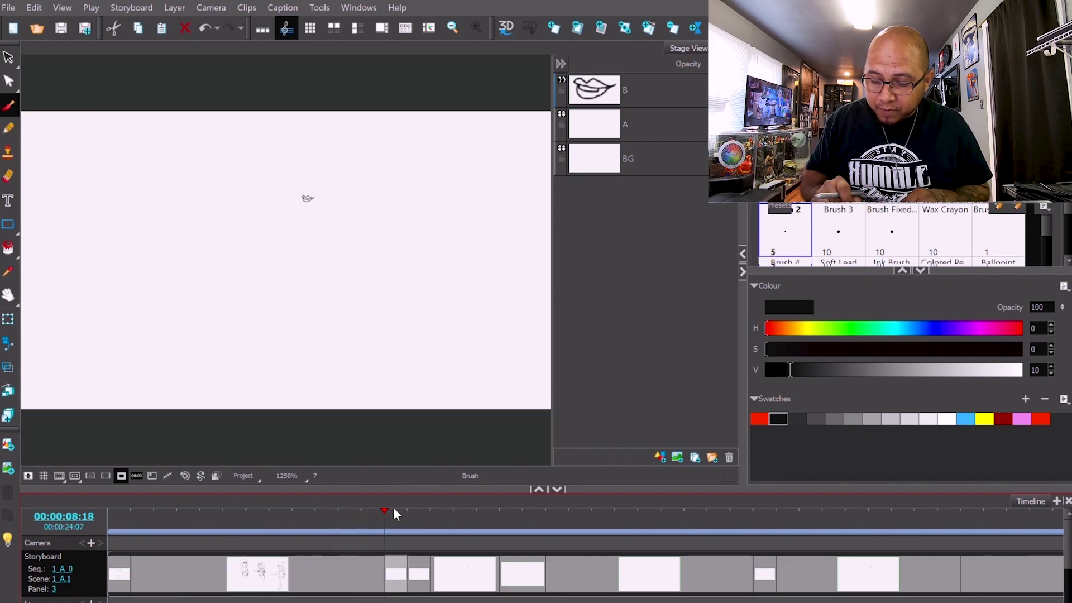
{"action": "key", "text": "period"}
{"action": "key", "text": "period"}
{"action": "key", "text": "period"}
{"action": "key", "text": "period"}
{"action": "key", "text": "period"}
{"action": "key", "text": "period"}
{"action": "key", "text": "period"}
{"action": "key", "text": "period"}
{"action": "key", "text": "period"}
{"action": "key", "text": "period"}
{"action": "key", "text": "period"}
{"action": "key", "text": "period"}
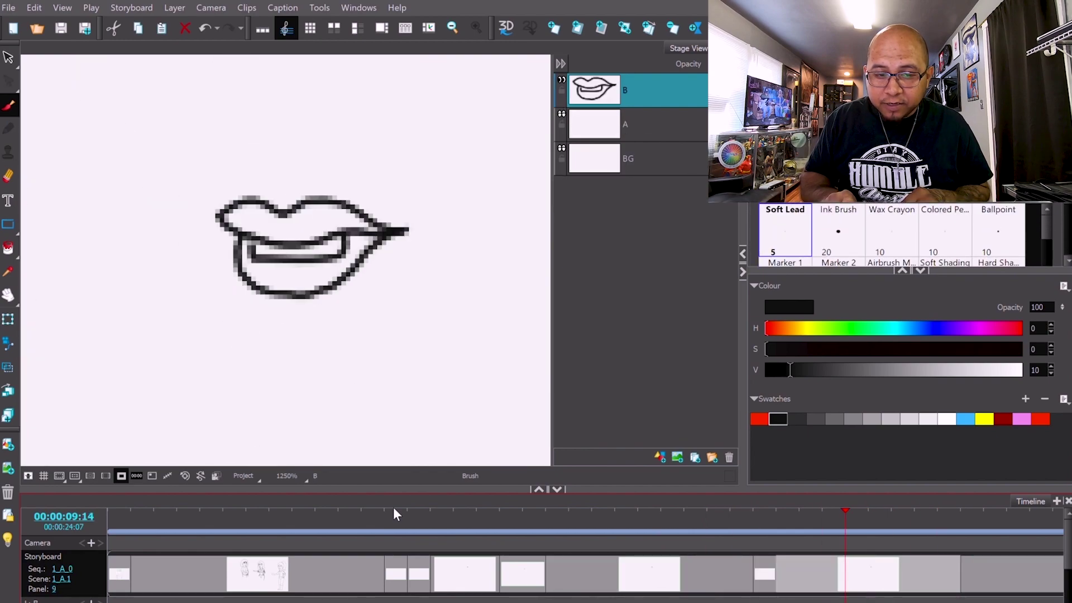
{"action": "key", "text": "comma"}
{"action": "key", "text": "comma"}
{"action": "key", "text": "comma"}
{"action": "key", "text": "comma"}
{"action": "key", "text": "comma"}
{"action": "key", "text": "comma"}
{"action": "key", "text": "comma"}
{"action": "key", "text": "comma"}
{"action": "key", "text": "comma"}
{"action": "key", "text": "comma"}
{"action": "key", "text": "comma"}
{"action": "key", "text": "comma"}
{"action": "key", "text": "comma"}
{"action": "key", "text": "comma"}
{"action": "key", "text": "comma"}
{"action": "key", "text": "comma"}
{"action": "key", "text": "comma"}
{"action": "key", "text": "comma"}
{"action": "key", "text": "comma"}
{"action": "key", "text": "comma"}
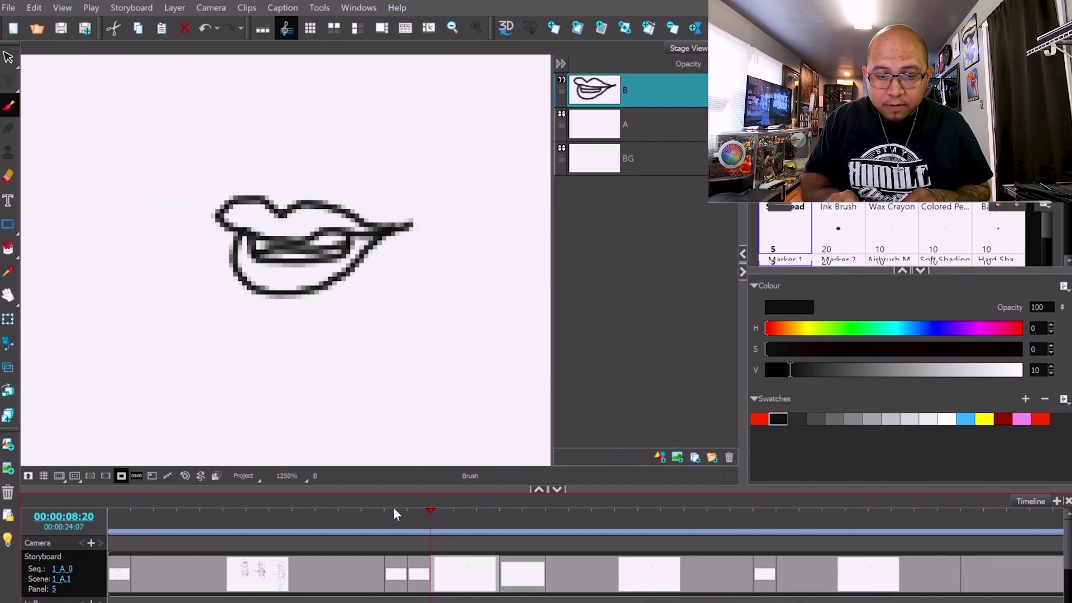